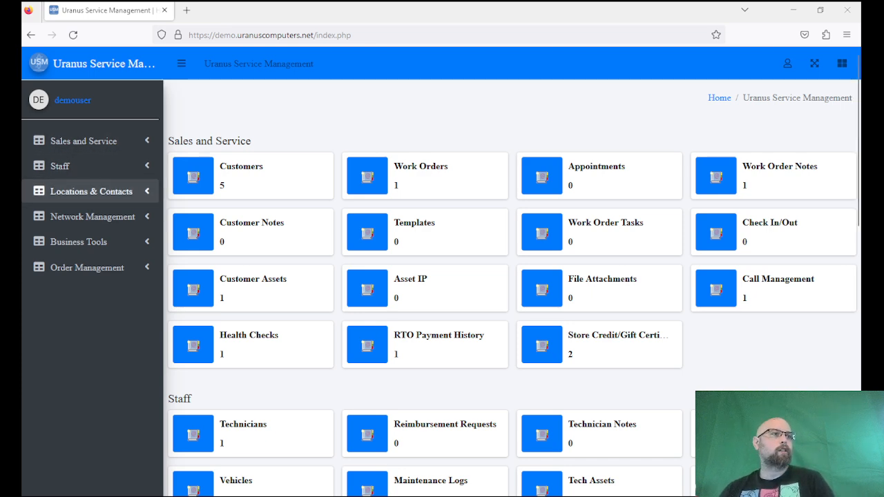
Open the Customers table from Sales and Service and bring up the details of the first customer listed.
click(76, 142)
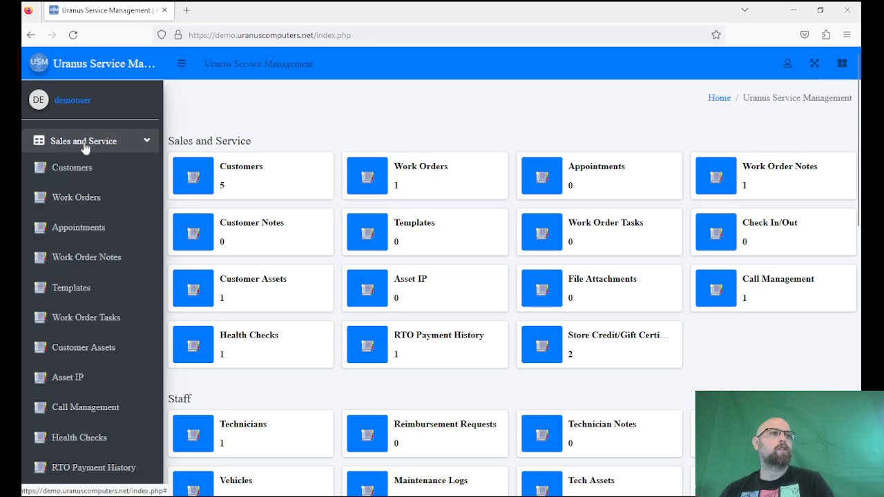
click(81, 171)
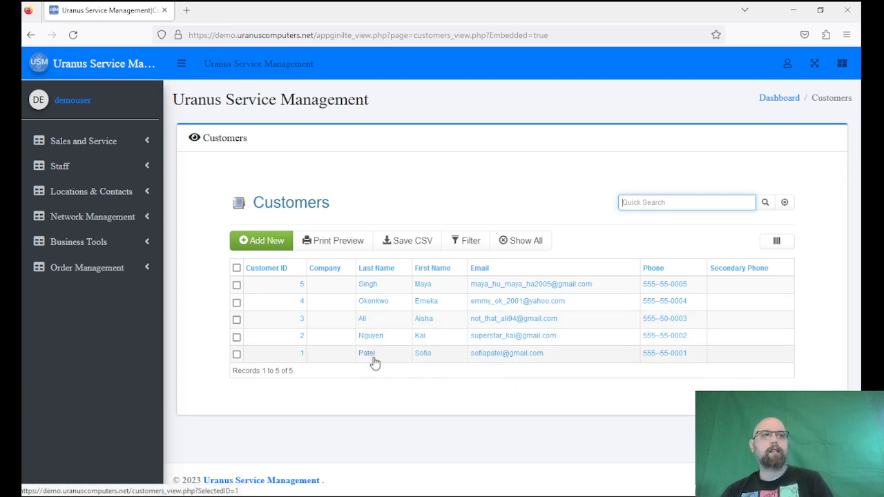
click(372, 287)
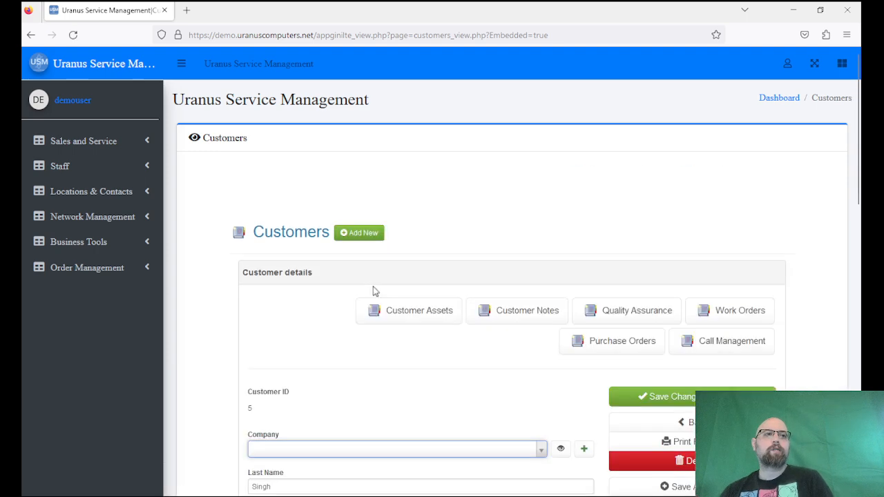
scroll(207, 219, down, 3)
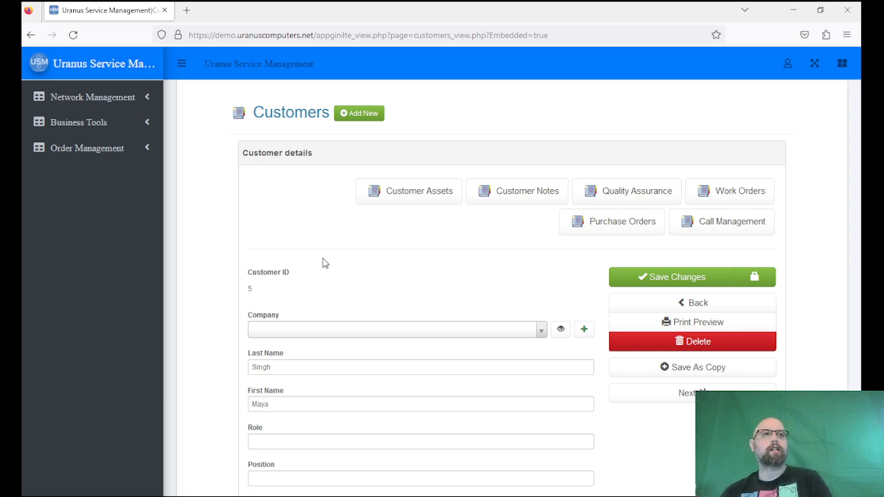
scroll(329, 260, down, 1)
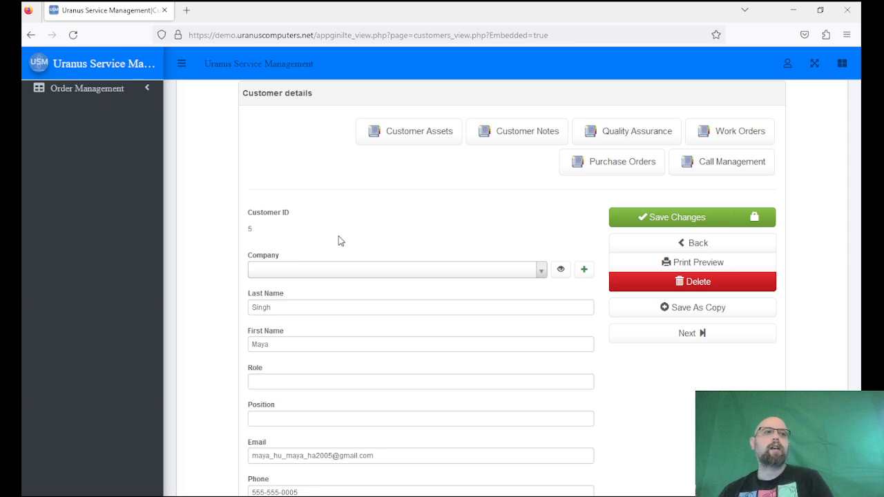
Check which choices the customer's Company field offers without selecting one.
click(389, 278)
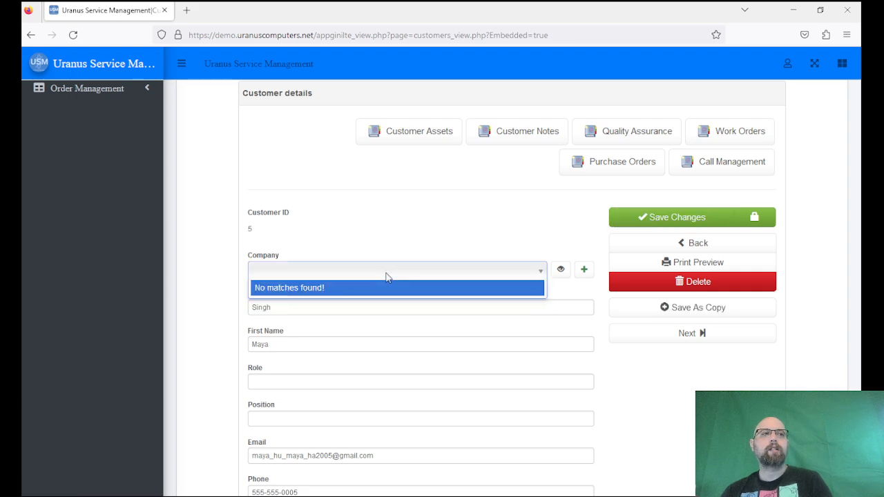
click(407, 243)
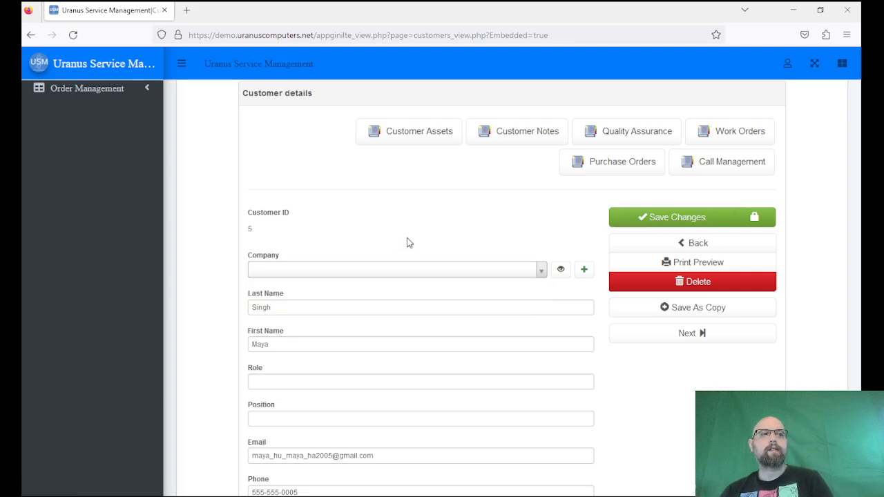
click(404, 276)
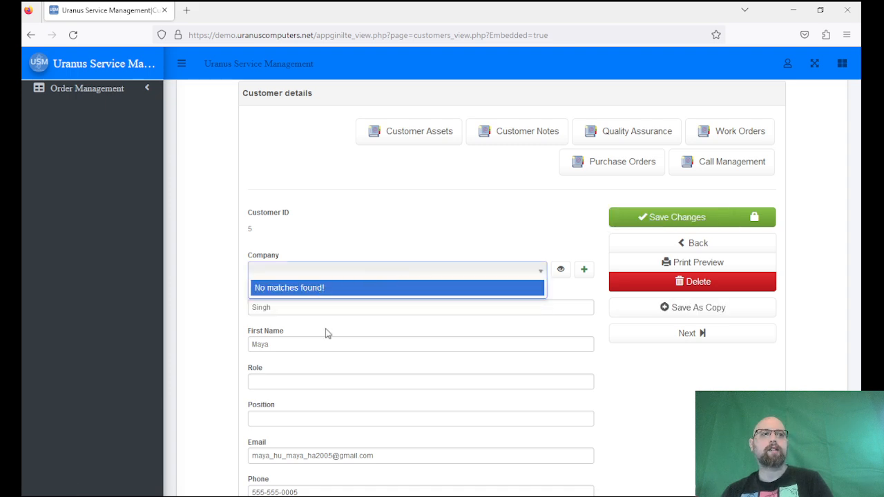
click(416, 215)
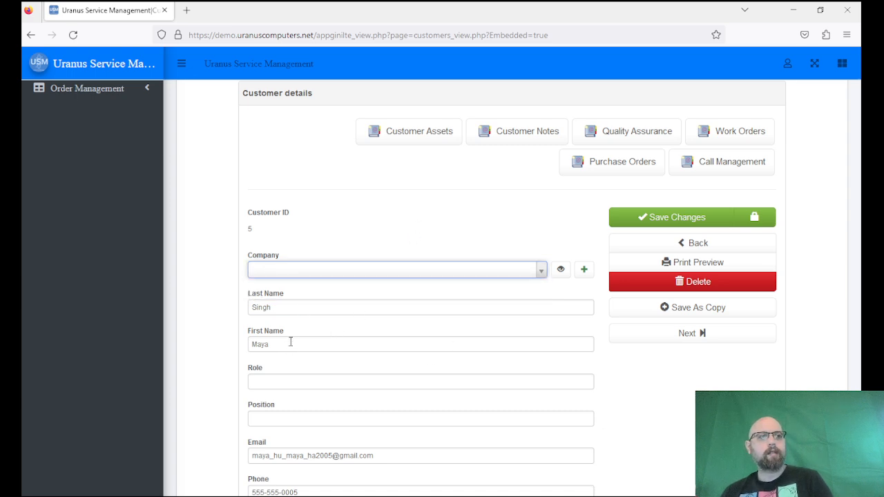
Review the customer's name, role and contact fields and check the choices offered for Facility.
scroll(306, 332, down, 2)
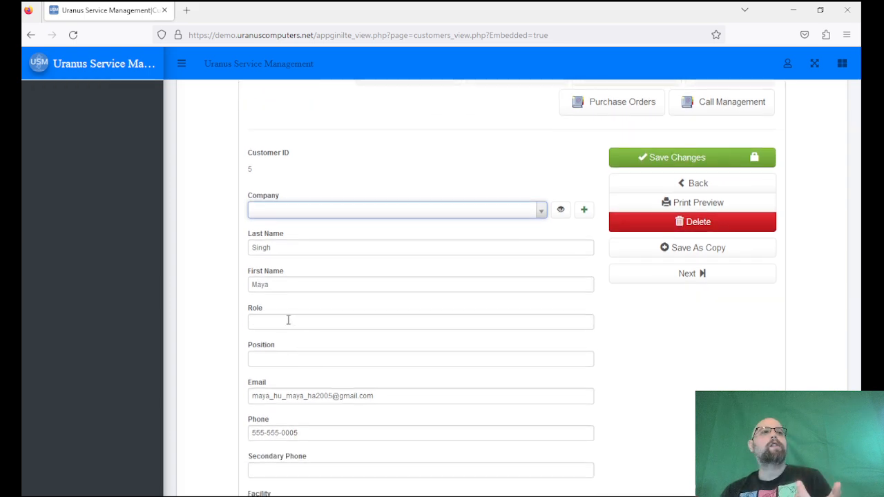
scroll(288, 320, down, 2)
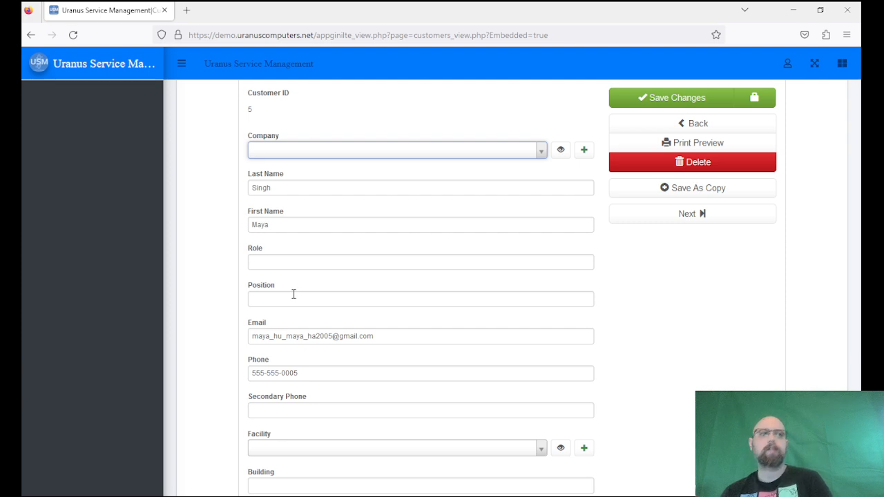
scroll(284, 290, down, 2)
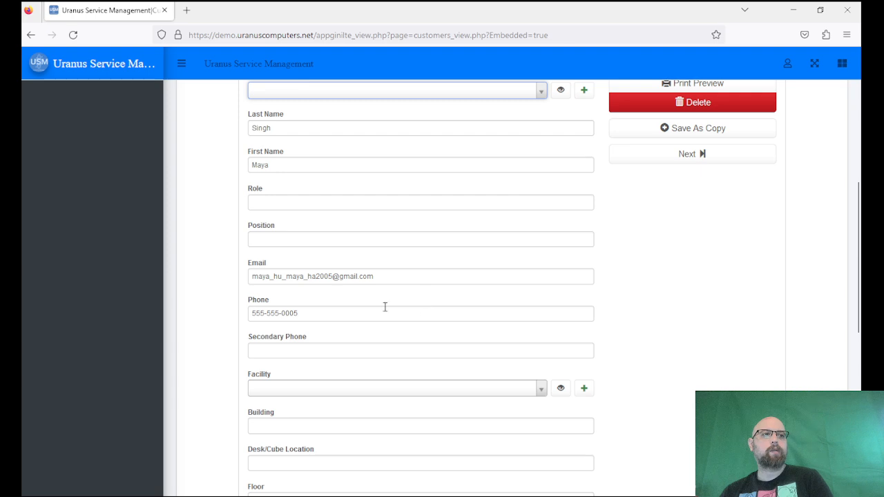
scroll(358, 312, down, 2)
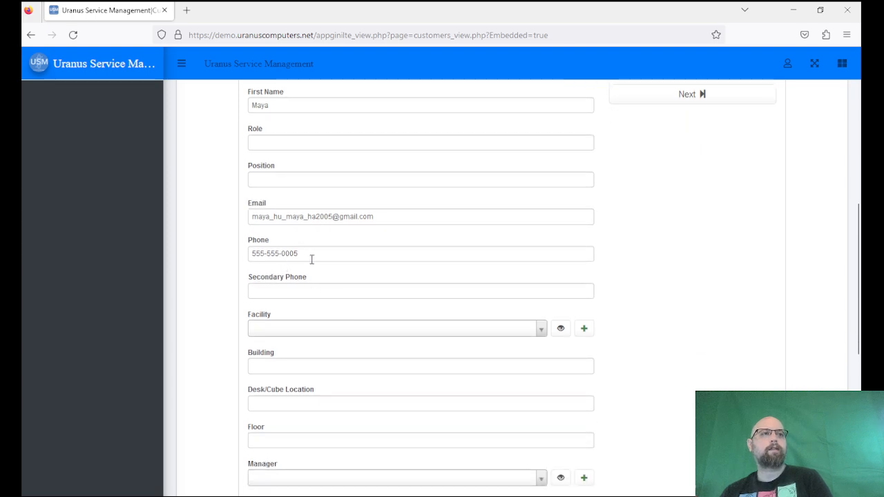
scroll(334, 297, down, 2)
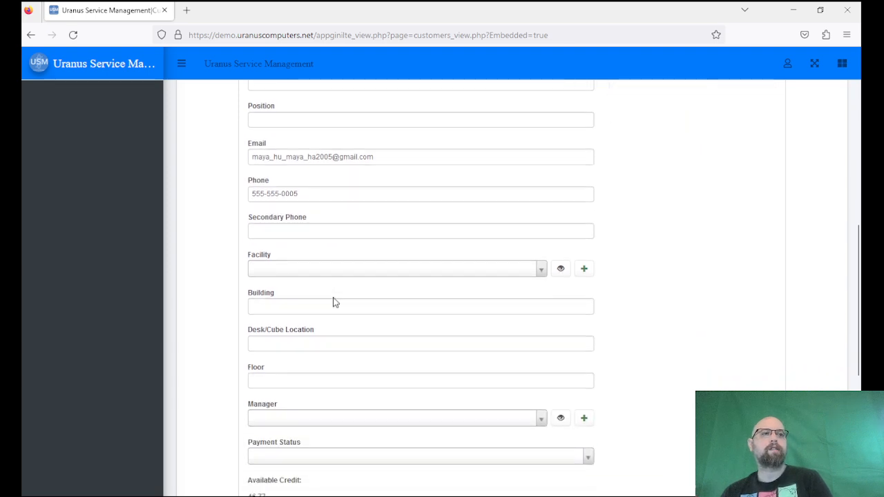
click(331, 271)
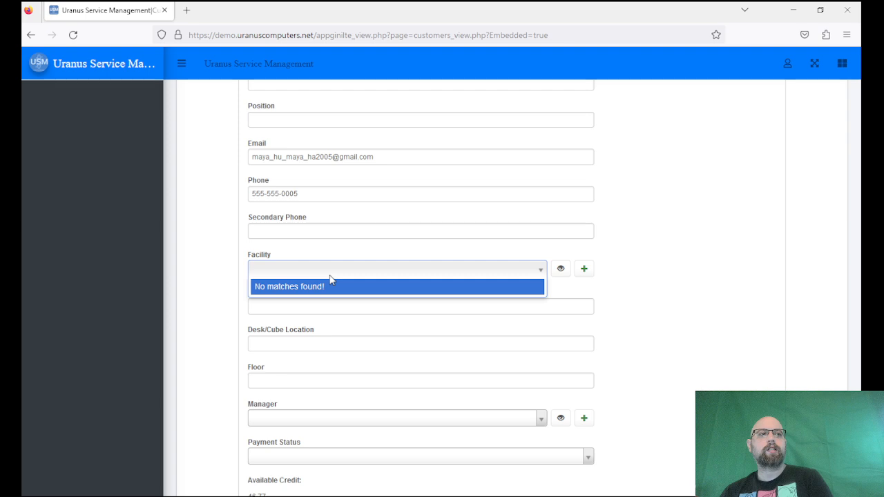
click(642, 276)
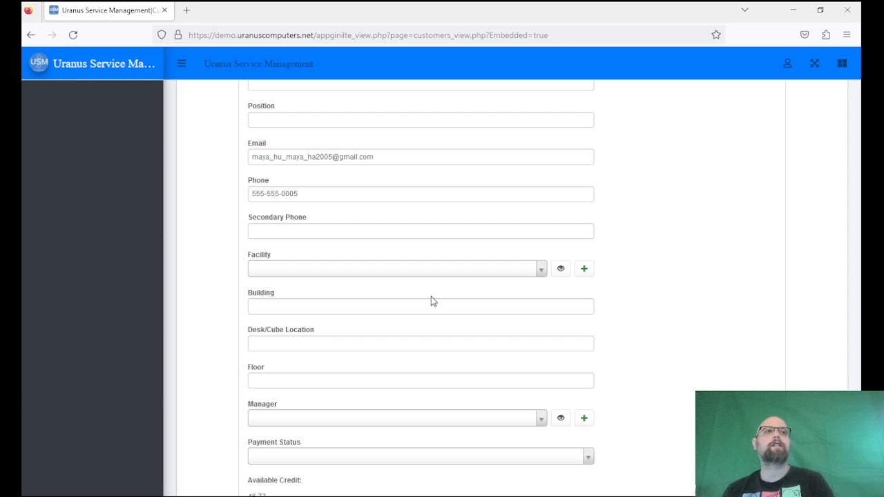
Examine the customer's Building and Desk/Cube Location fields without entering anything.
click(337, 308)
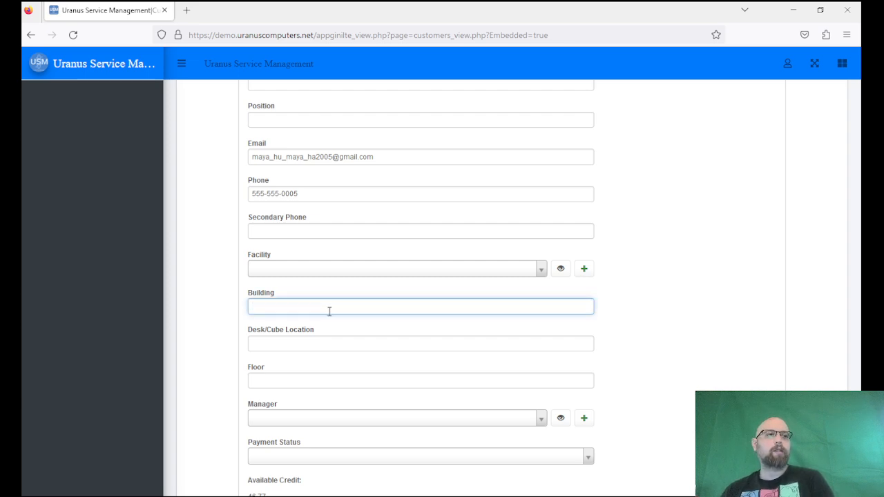
scroll(330, 311, down, 2)
click(307, 283)
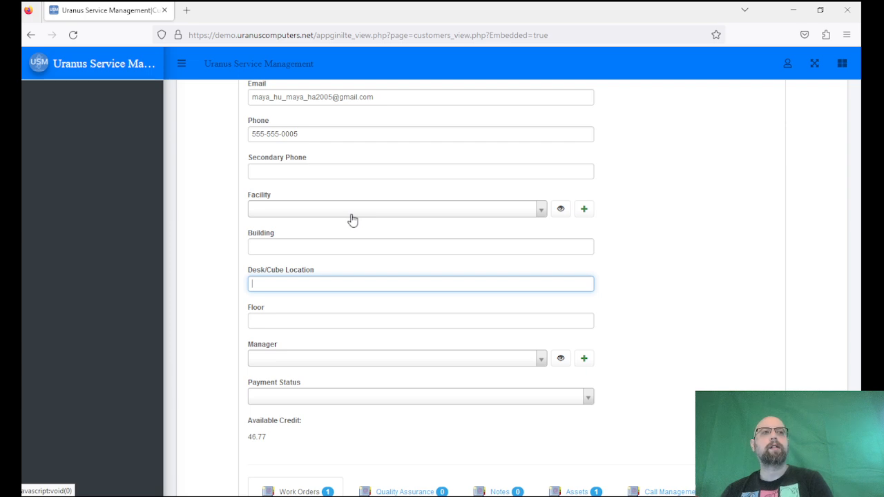
click(235, 338)
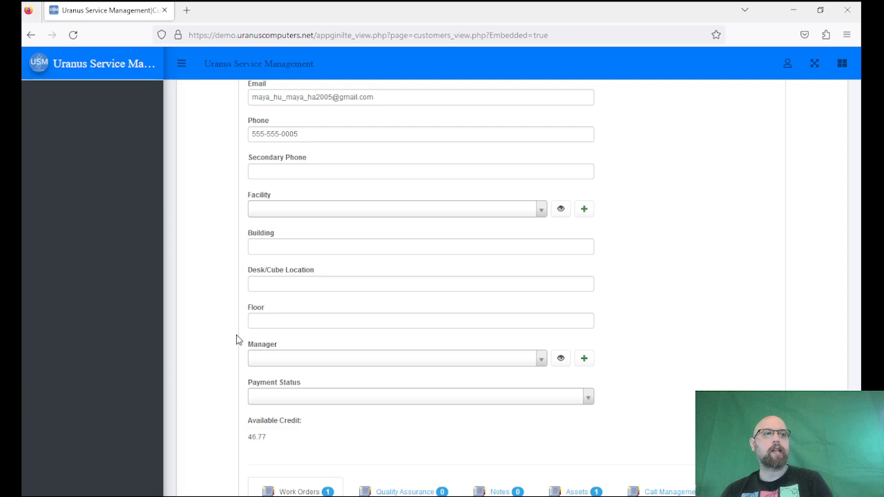
Check the choices offered for the customer's Manager and Payment Status fields without selecting any.
scroll(235, 339, down, 3)
click(330, 241)
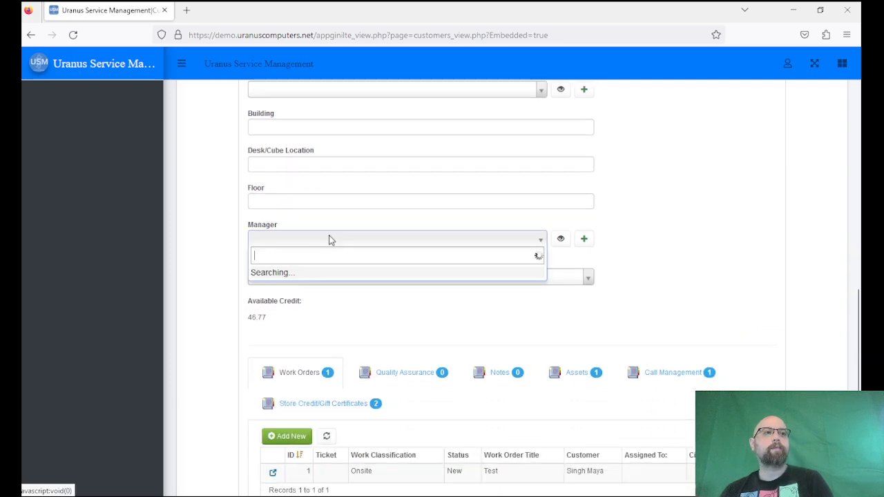
click(196, 249)
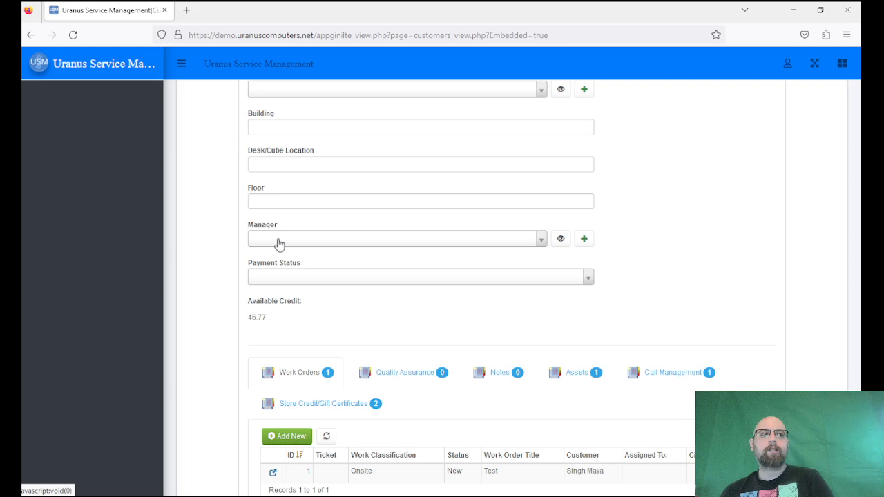
click(346, 282)
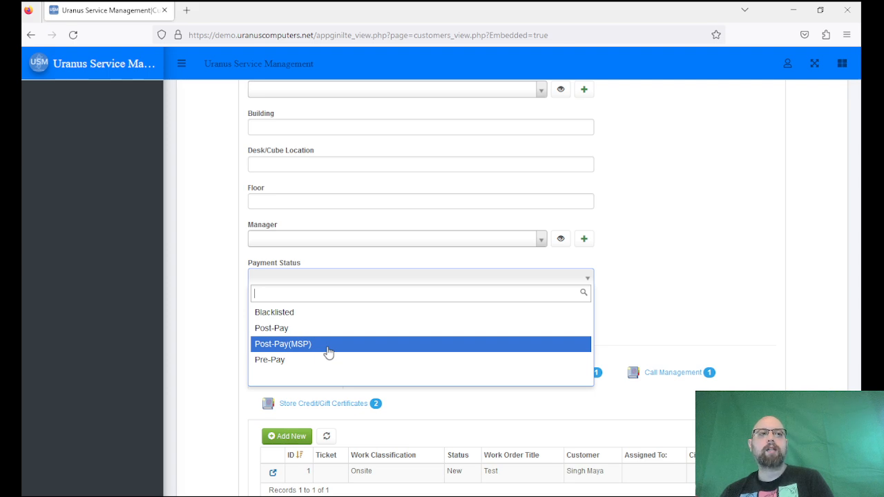
click(208, 297)
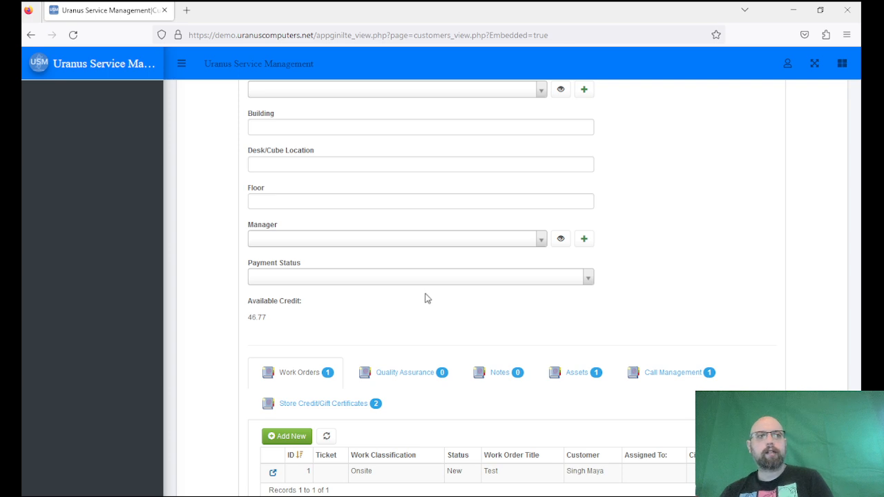
Examine the Available Credit amount in the customer's details.
scroll(426, 298, down, 1)
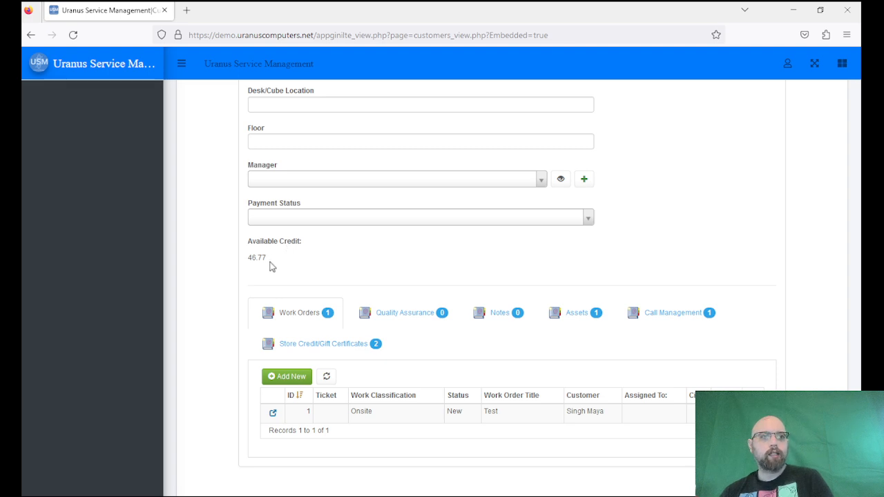
drag(250, 257, 270, 260)
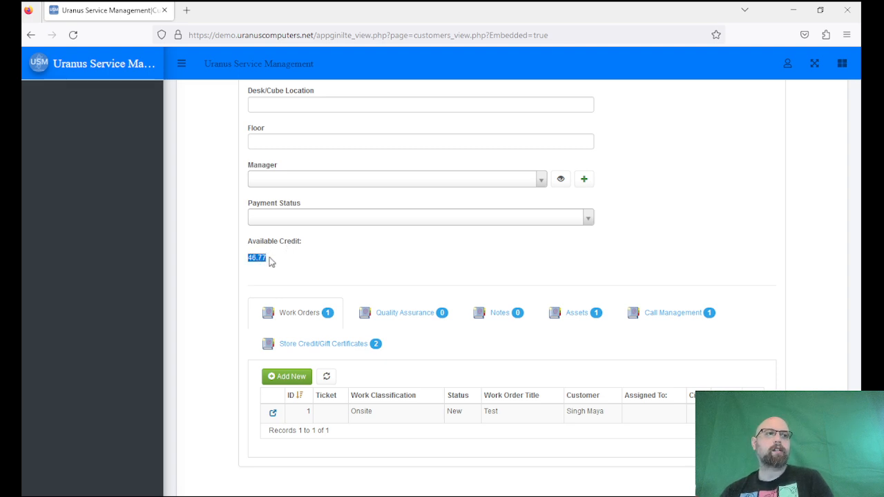
click(296, 265)
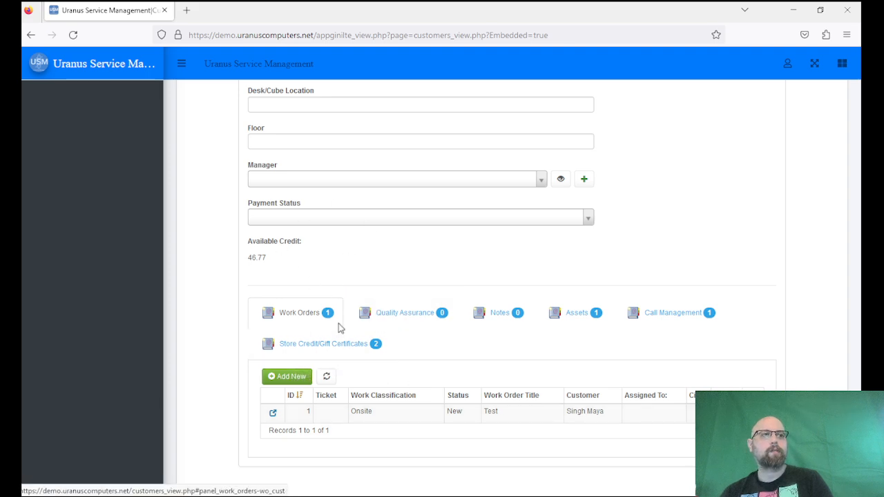
View the Quality Assurance, Notes and Assets records linked to the customer.
click(403, 317)
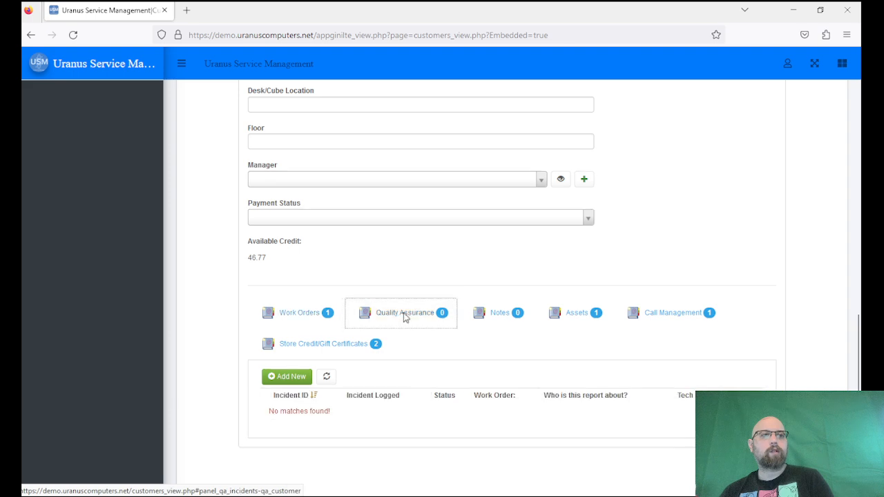
click(499, 322)
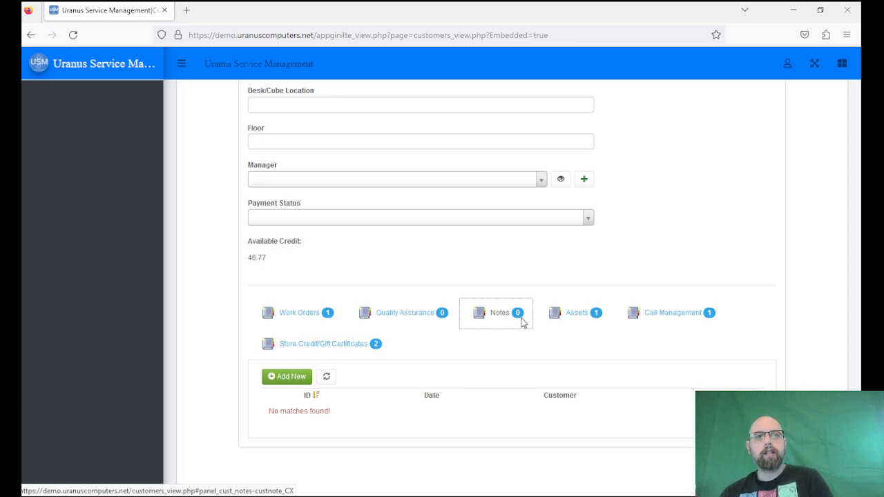
click(561, 320)
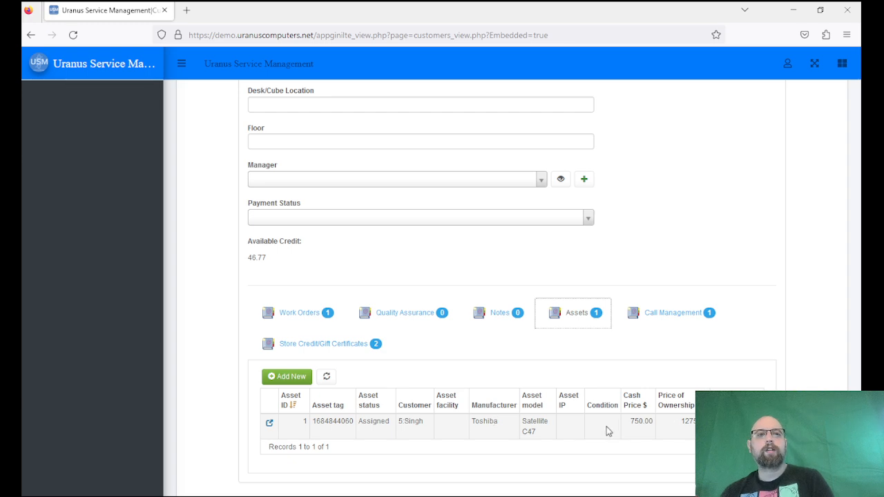
Open the customer's Toshiba Satellite C47 asset, review its details and close it without changes.
click(269, 423)
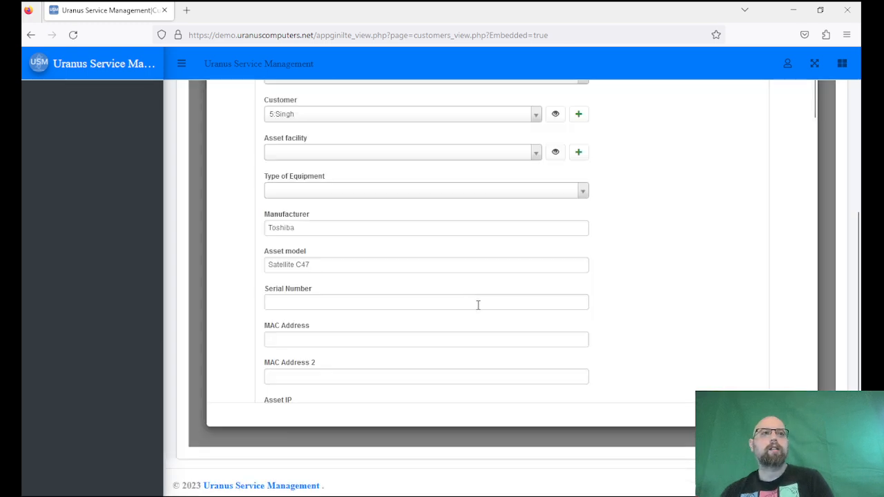
scroll(543, 217, up, 2)
scroll(662, 257, up, 6)
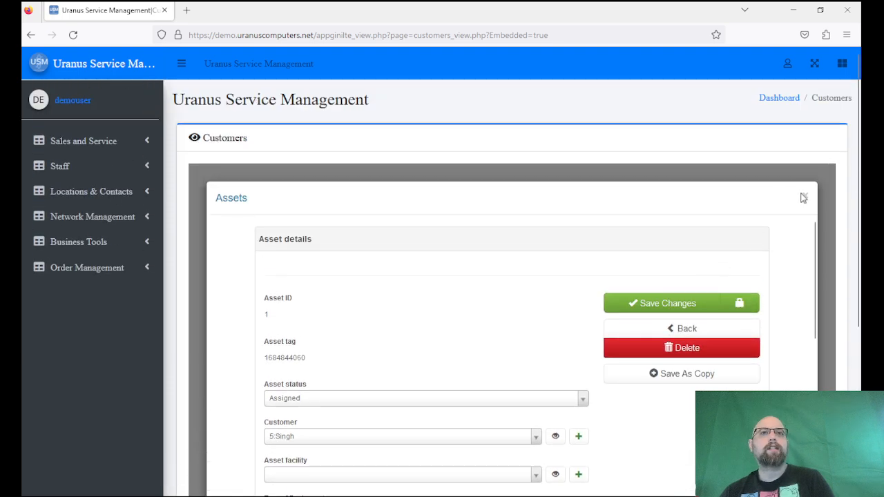
click(806, 199)
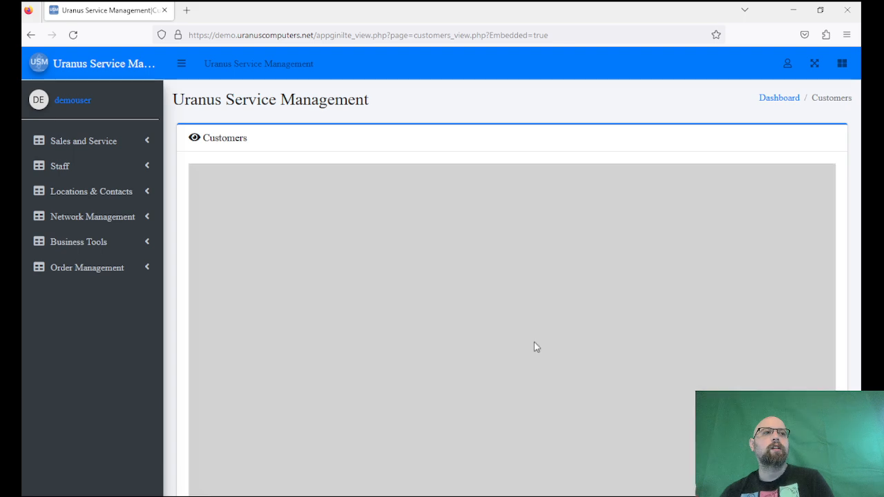
View the customer's Call Management and Store Credit/Gift Certificates records, and open the Debit entry's details.
scroll(534, 346, down, 4)
scroll(534, 345, down, 8)
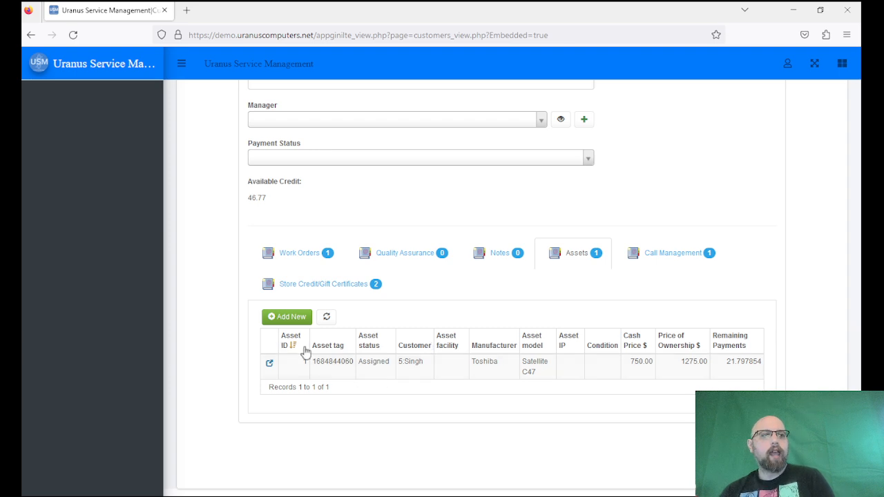
click(691, 261)
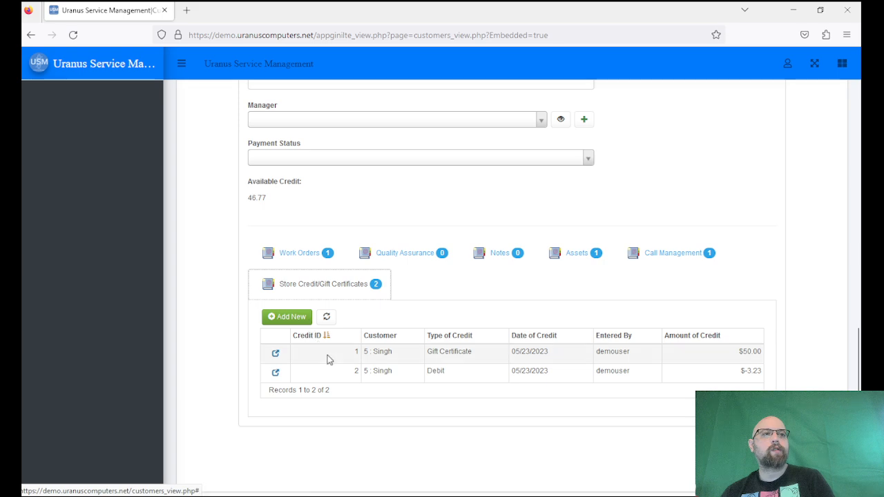
click(275, 373)
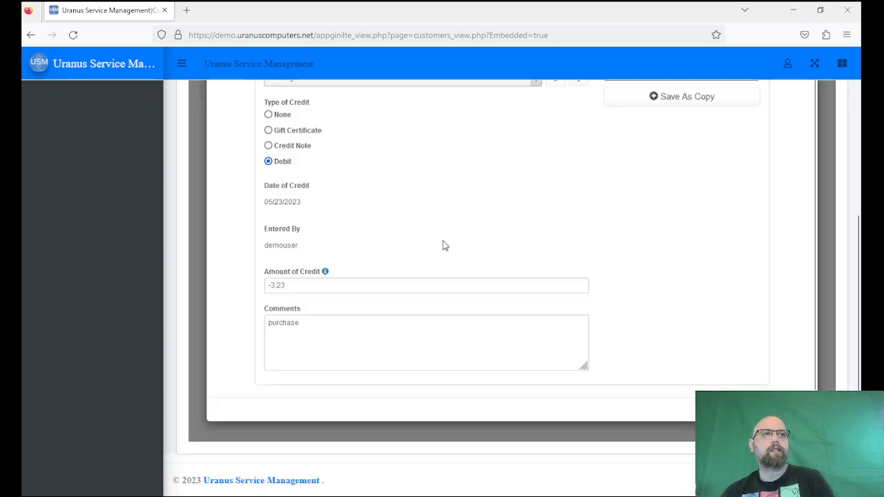
Review the Debit entry's credit type, date, amount and comments, and close it without changes.
scroll(402, 258, up, 1)
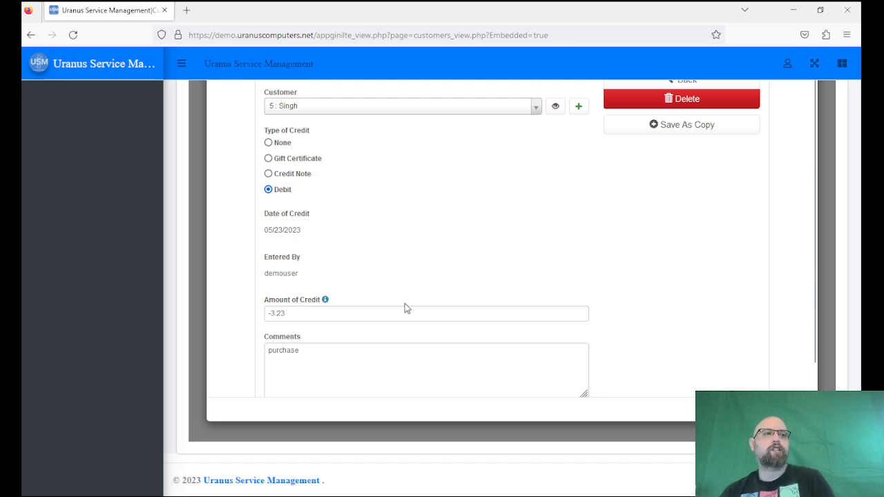
scroll(424, 286, up, 3)
click(675, 220)
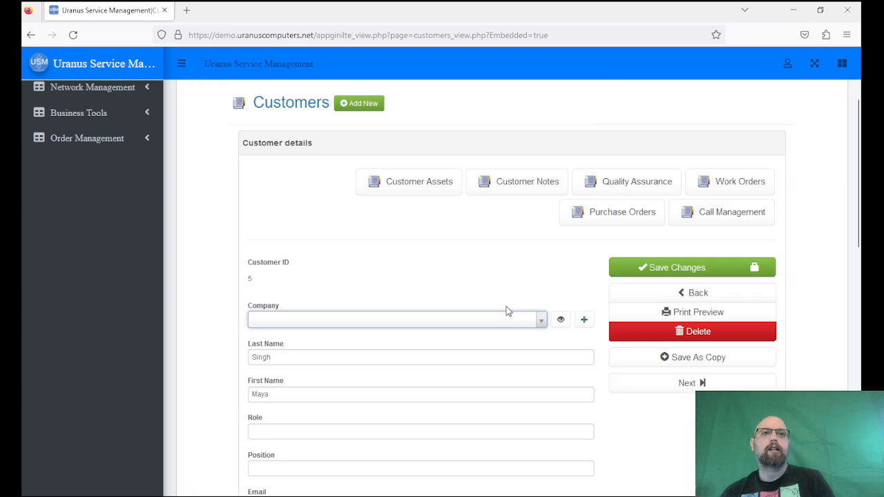
View the Assets records linked to the customer.
scroll(330, 359, down, 8)
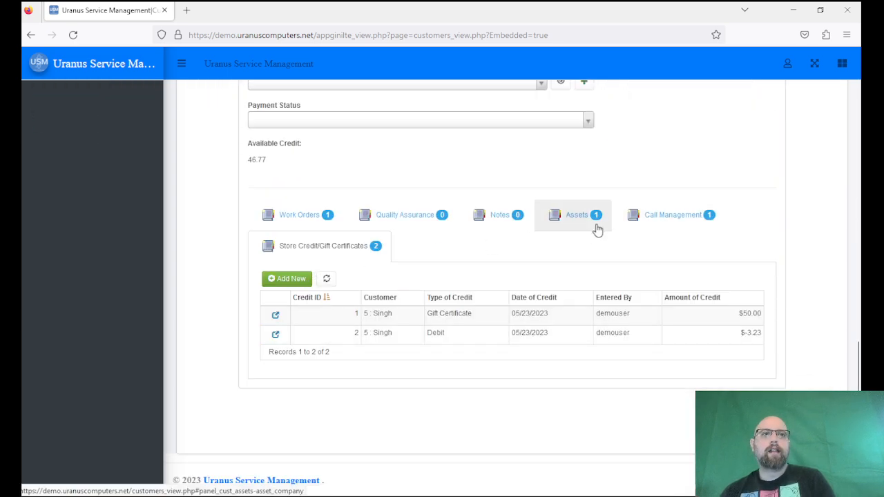
click(561, 215)
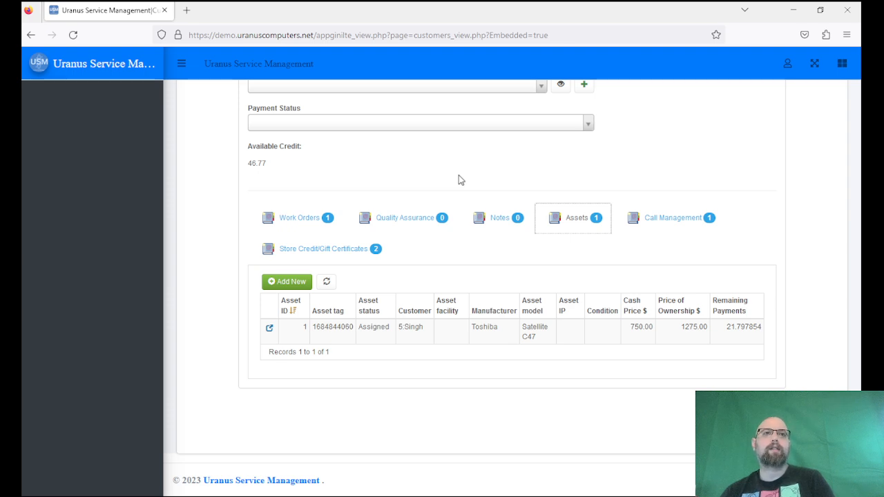
click(270, 330)
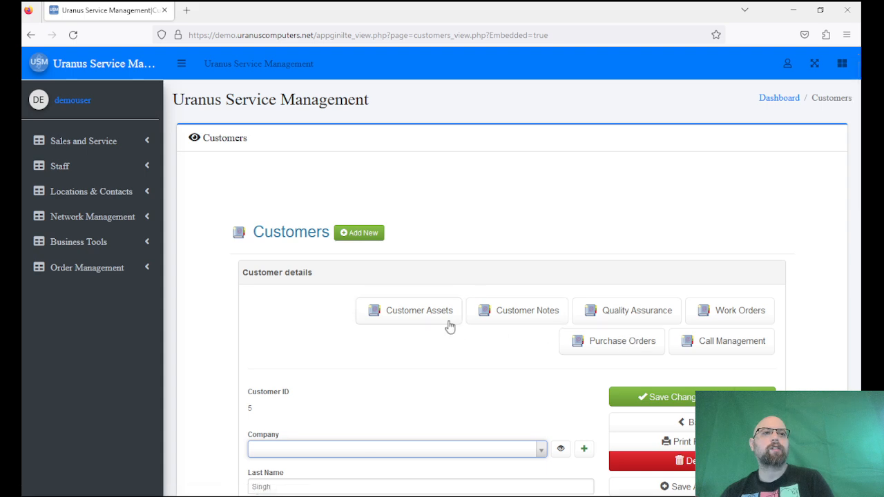
Open the Toshiba Satellite C47 record from the Customer Assets list and examine its tag, status, customer and facility fields.
click(450, 321)
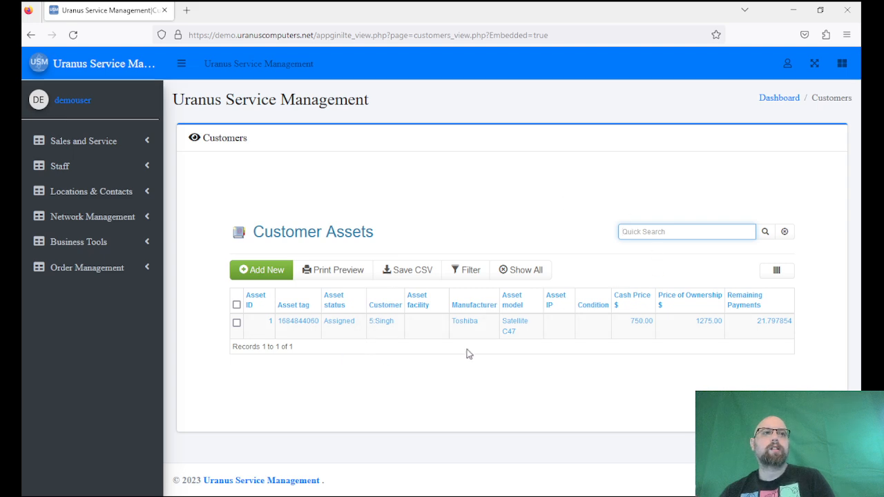
click(298, 325)
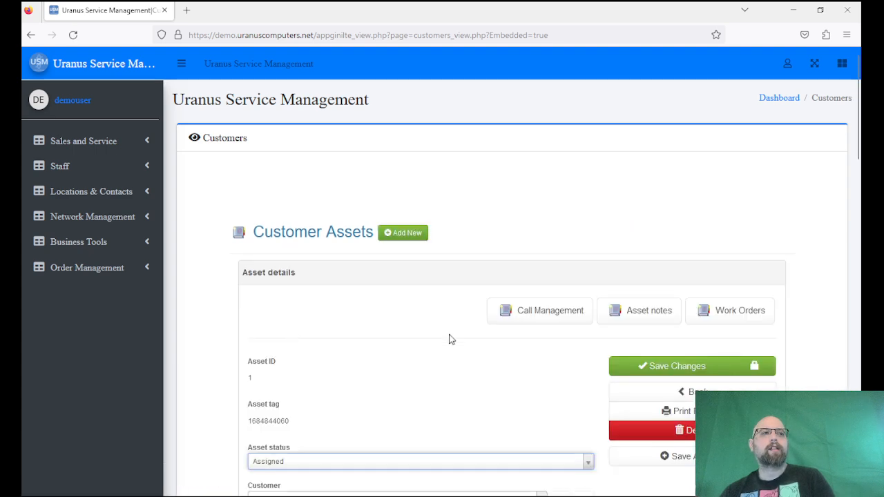
scroll(449, 340, down, 2)
scroll(450, 341, down, 2)
scroll(449, 344, up, 2)
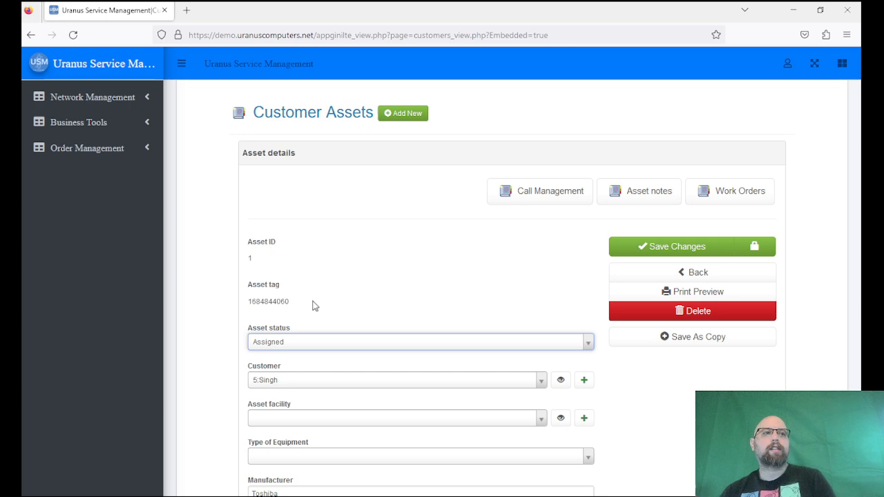
scroll(228, 324, down, 2)
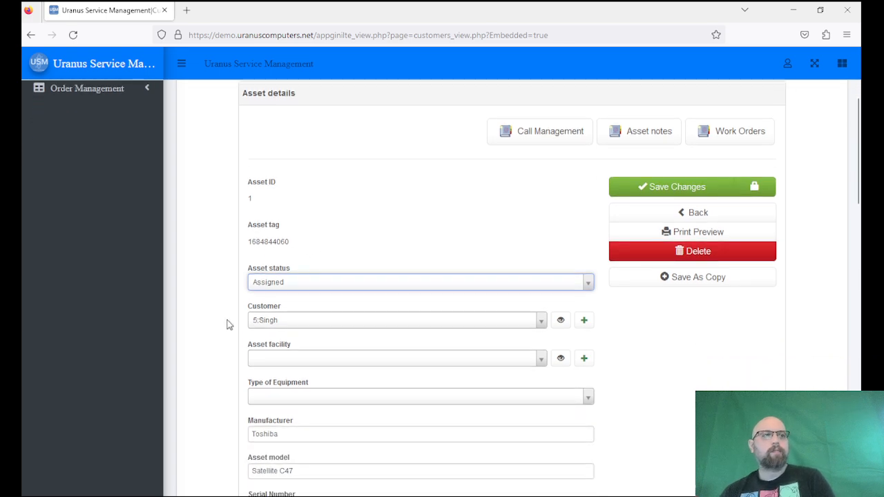
scroll(228, 324, down, 2)
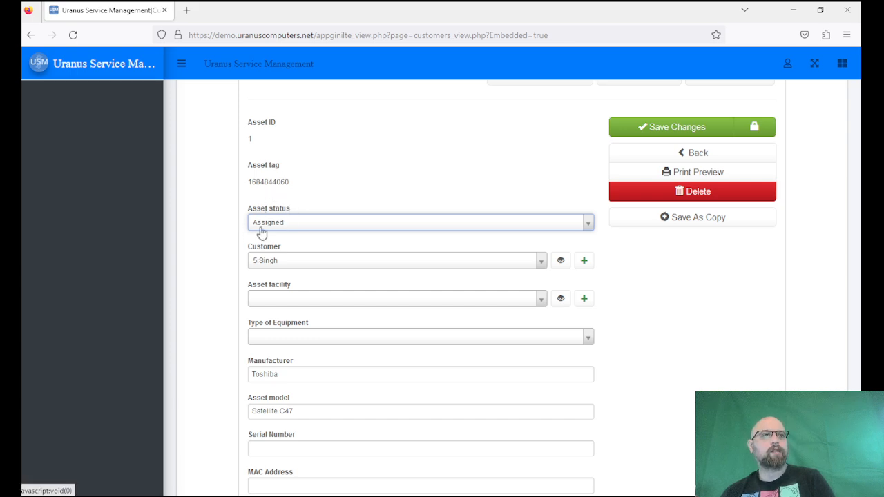
scroll(213, 291, down, 1)
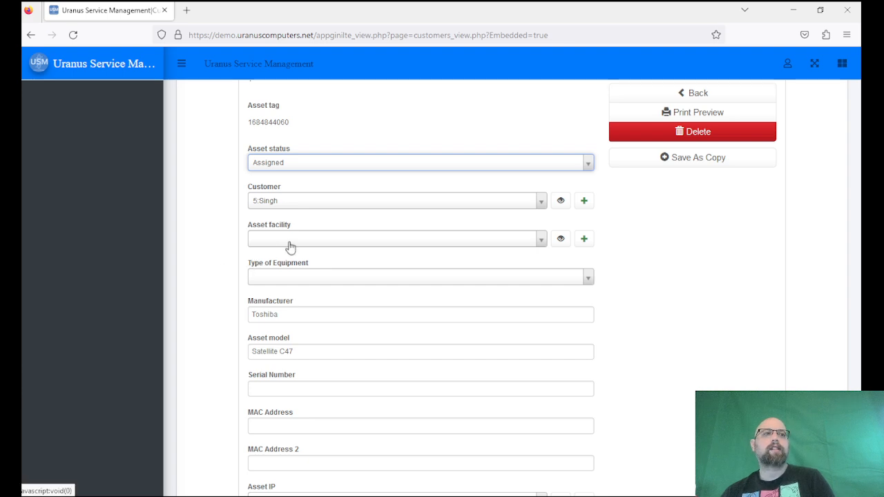
Set the asset's Type of Equipment to Laptop.
click(287, 280)
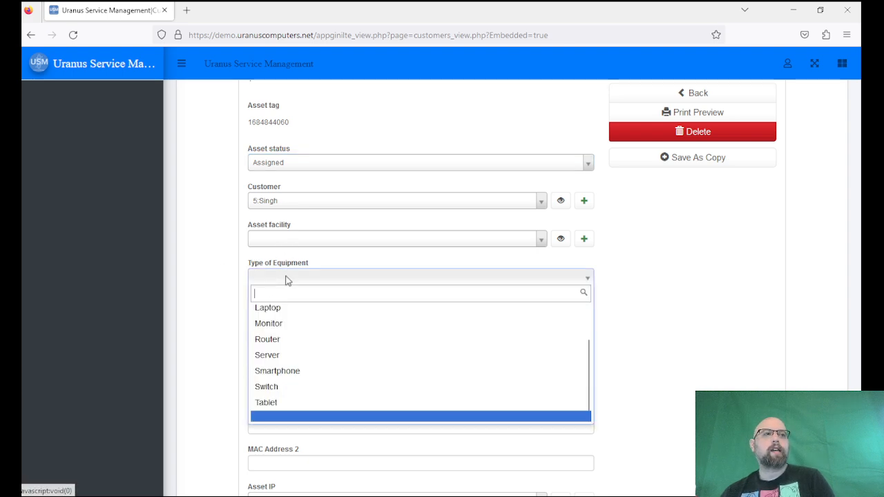
click(293, 314)
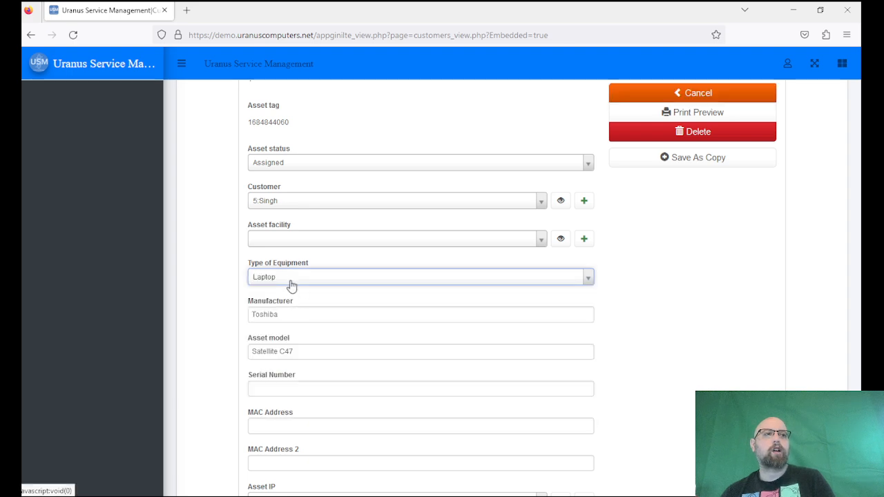
click(223, 294)
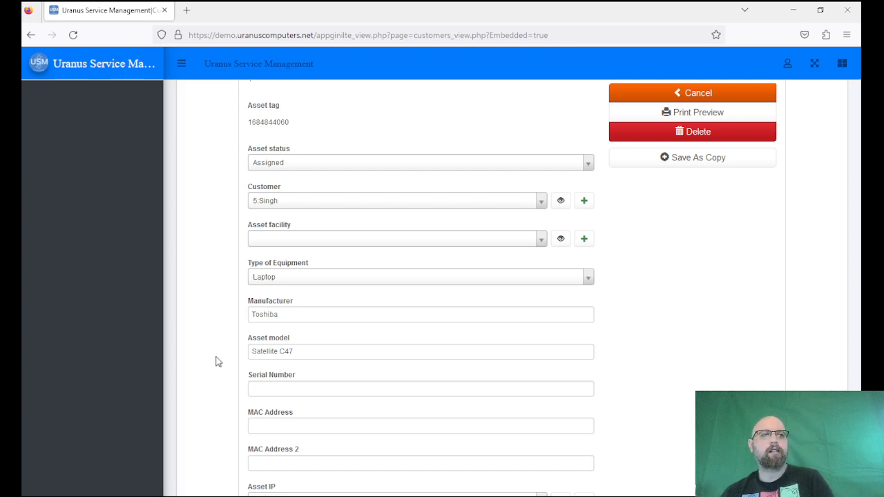
Examine the asset's Serial Number and MAC Address fields without entering values.
scroll(216, 362, down, 1)
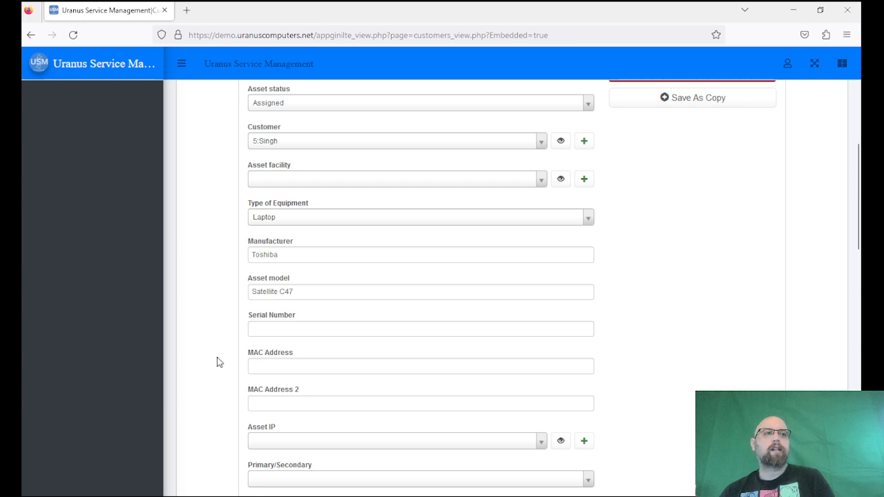
scroll(217, 362, down, 1)
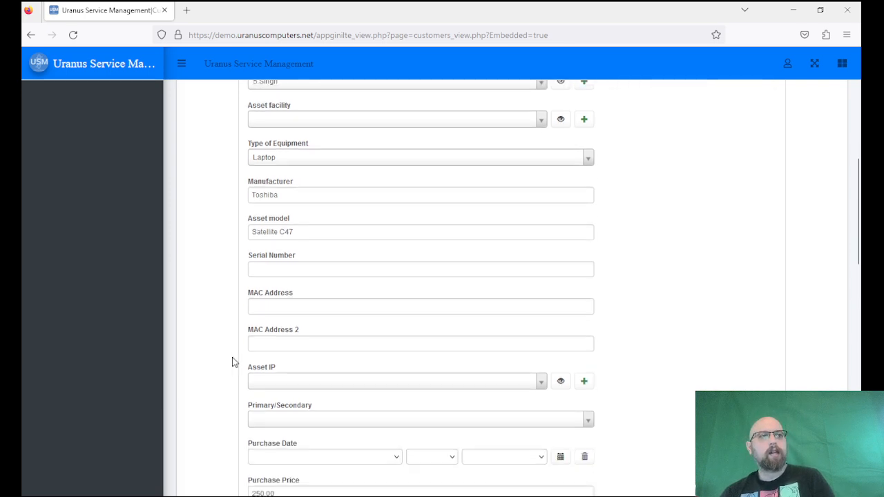
click(277, 270)
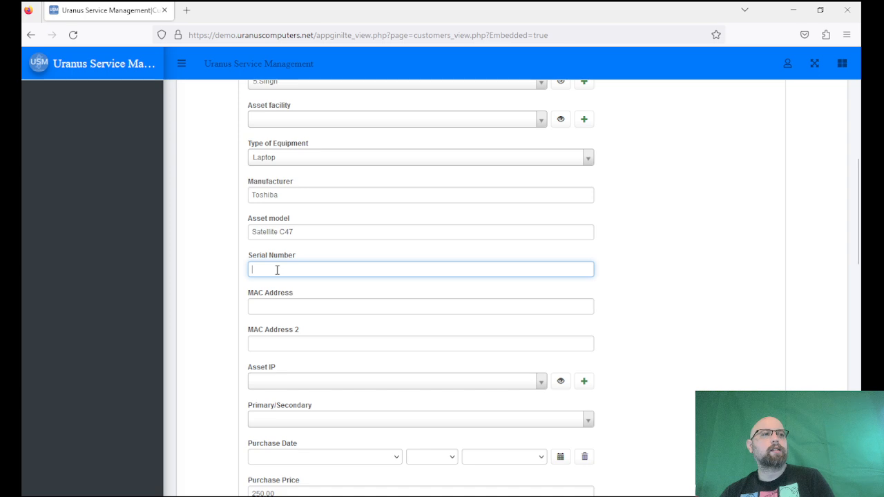
click(280, 312)
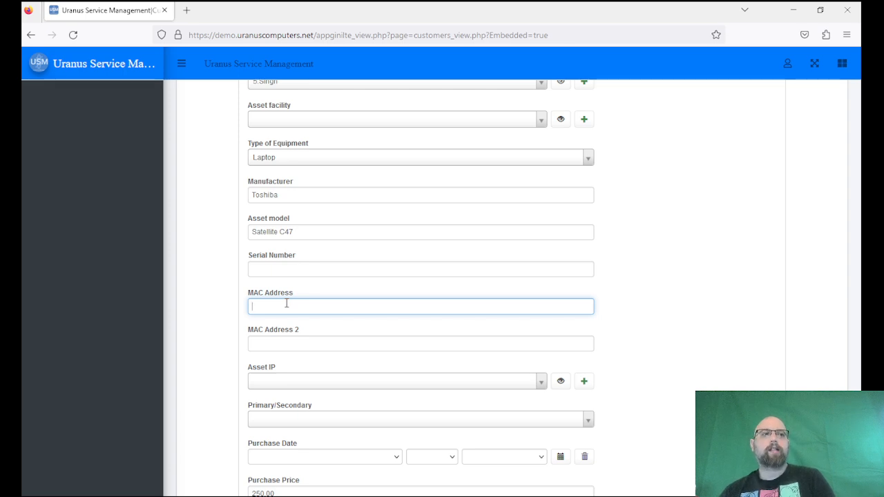
click(266, 270)
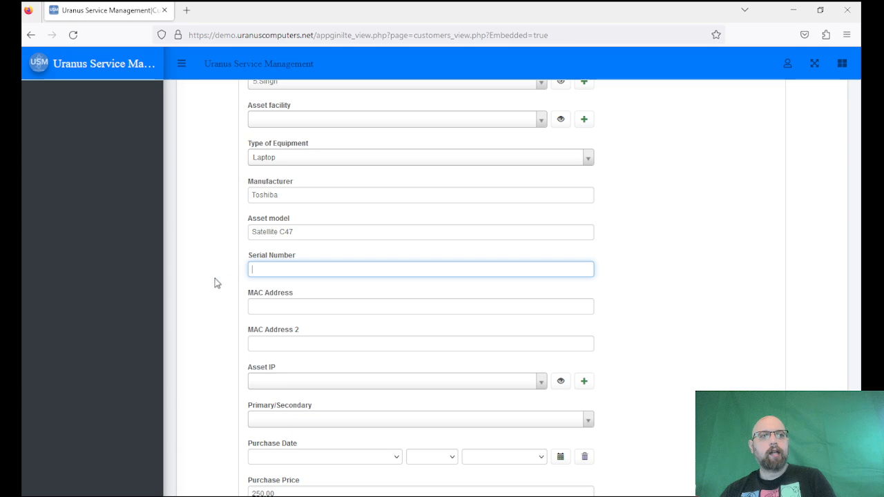
View the asset's Asset IP and Primary/Secondary options without choosing one.
scroll(216, 283, down, 3)
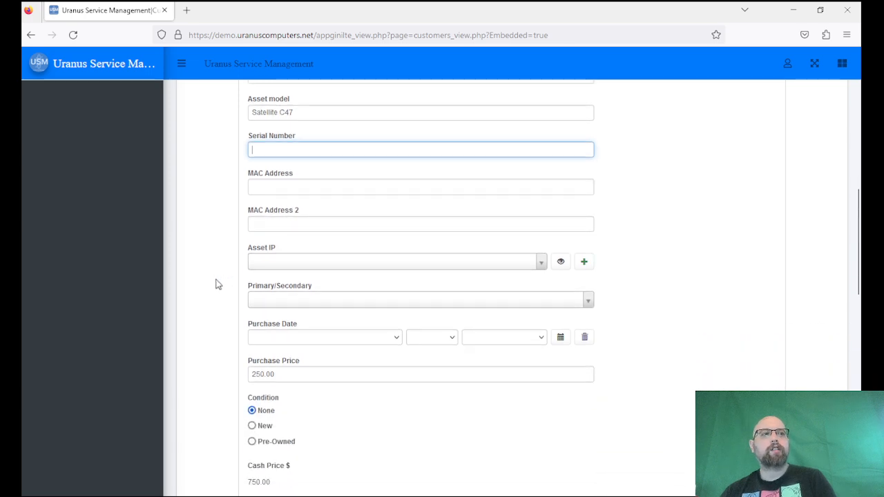
click(275, 267)
click(274, 265)
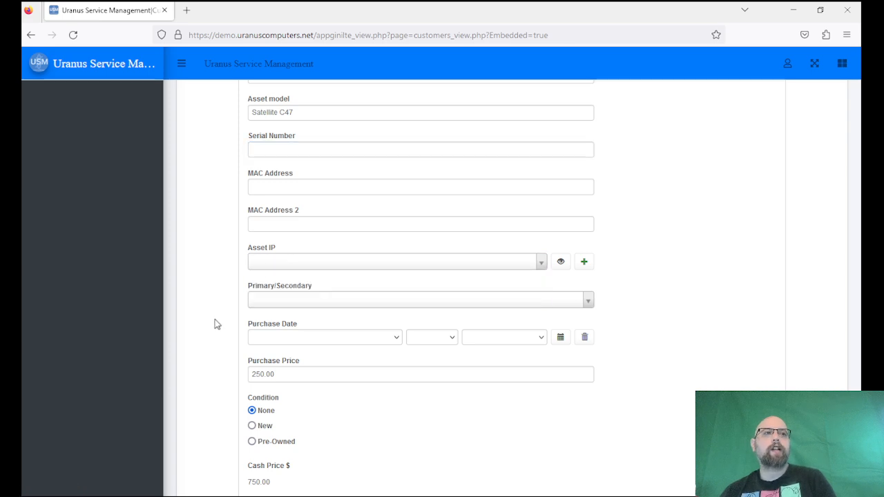
click(301, 270)
click(301, 270)
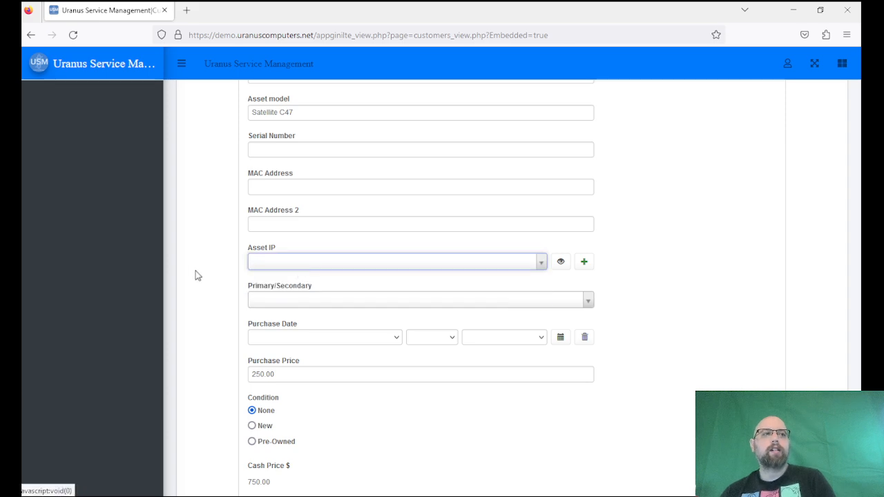
click(293, 308)
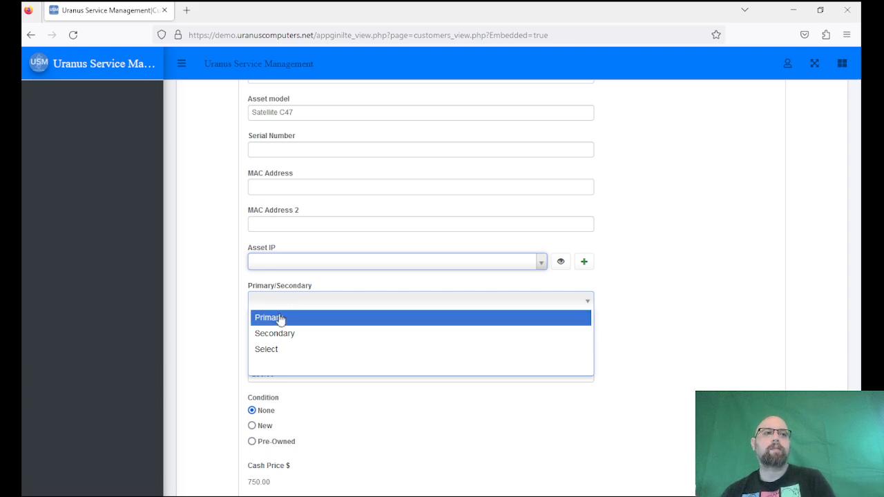
click(214, 283)
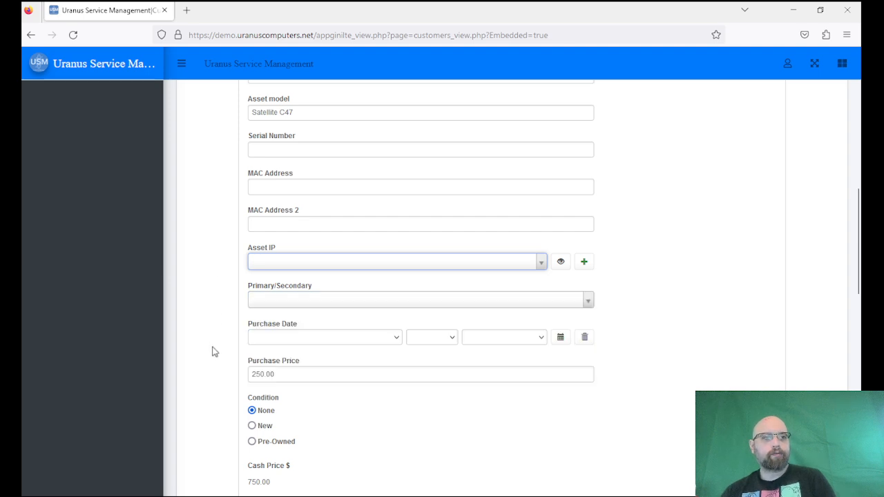
Highlight the asset's Purchase Price value for review without changing it.
scroll(213, 352, down, 1)
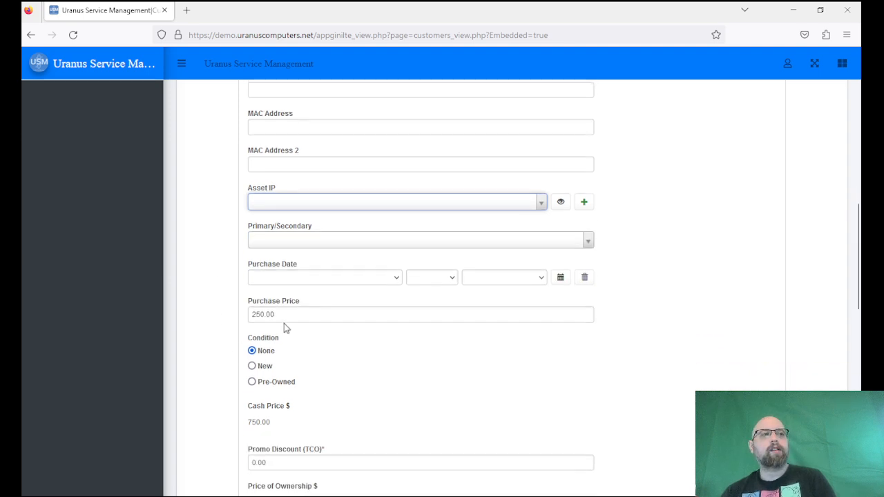
drag(291, 318, 240, 315)
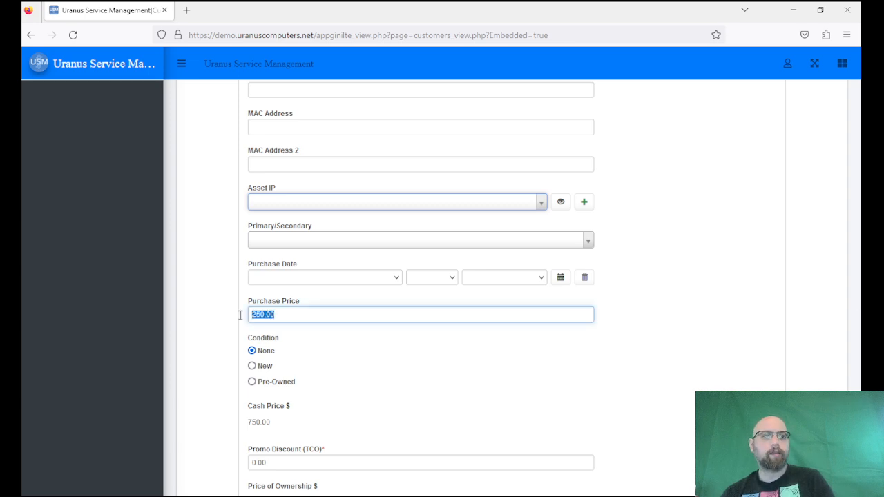
click(347, 345)
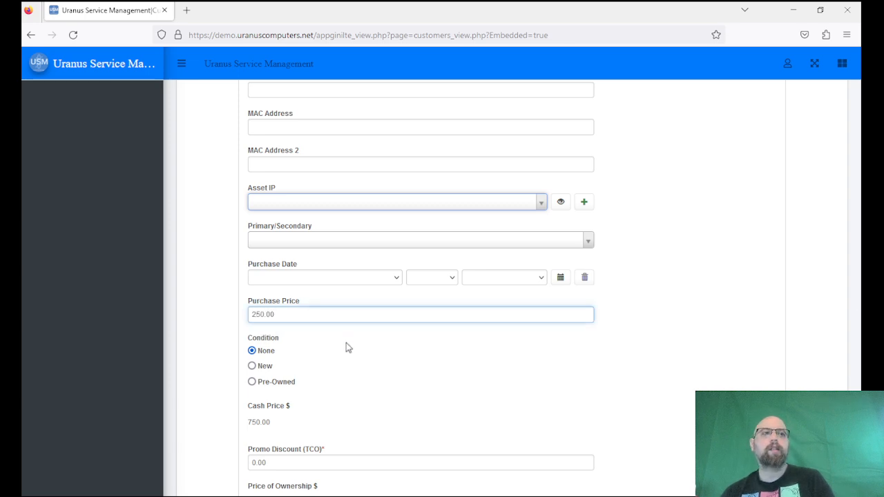
drag(292, 314, 129, 290)
click(433, 290)
Review the asset's cash price, promo discount, RTO term, installment, warranty and balance fields.
scroll(450, 371, down, 3)
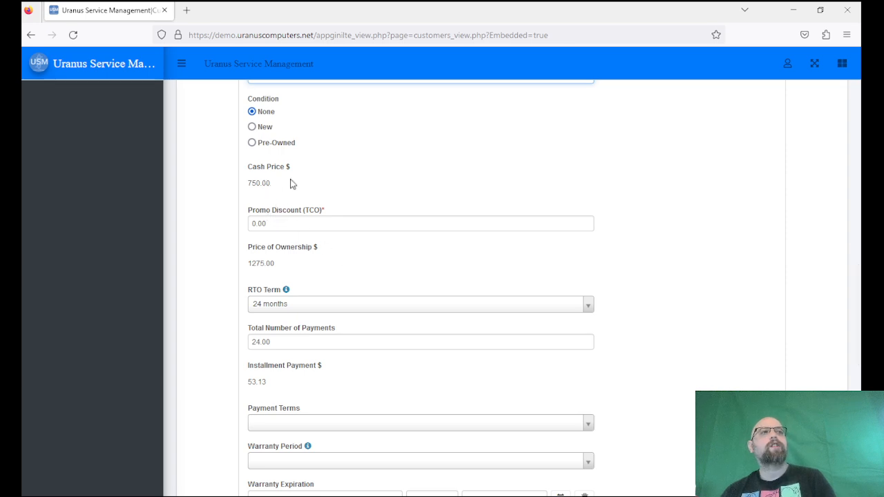
scroll(295, 191, down, 2)
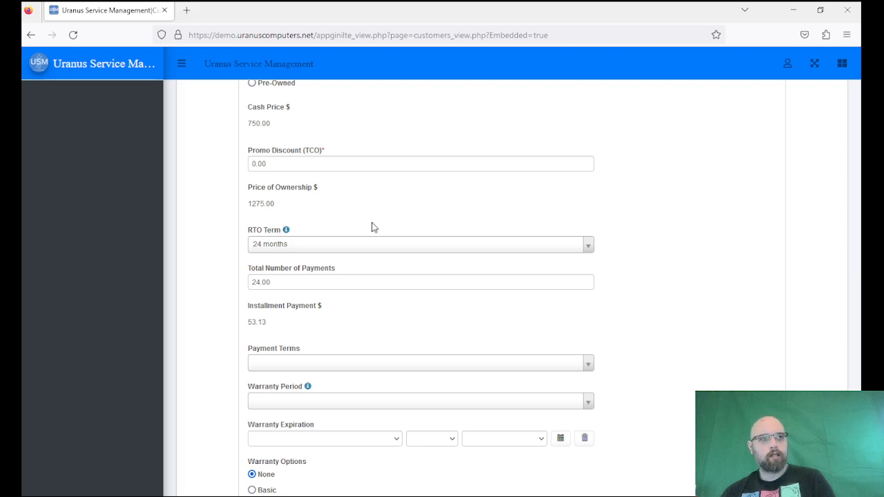
scroll(371, 226, down, 4)
scroll(372, 226, down, 3)
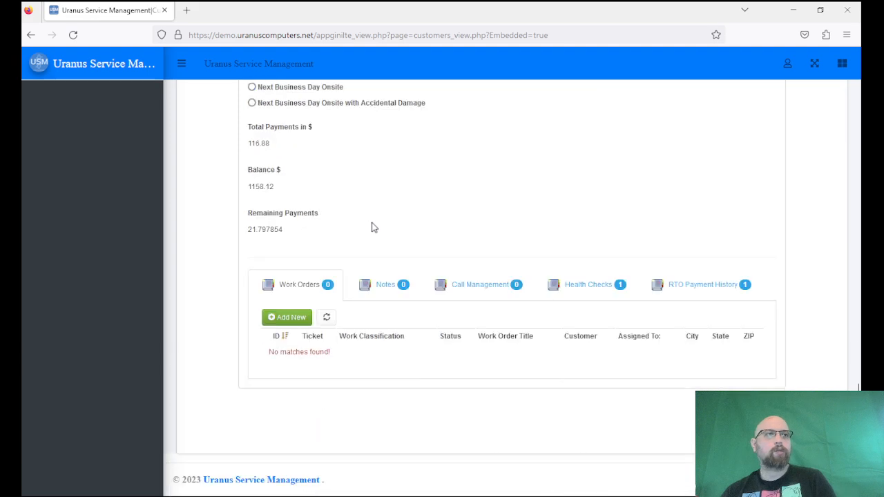
scroll(372, 226, up, 2)
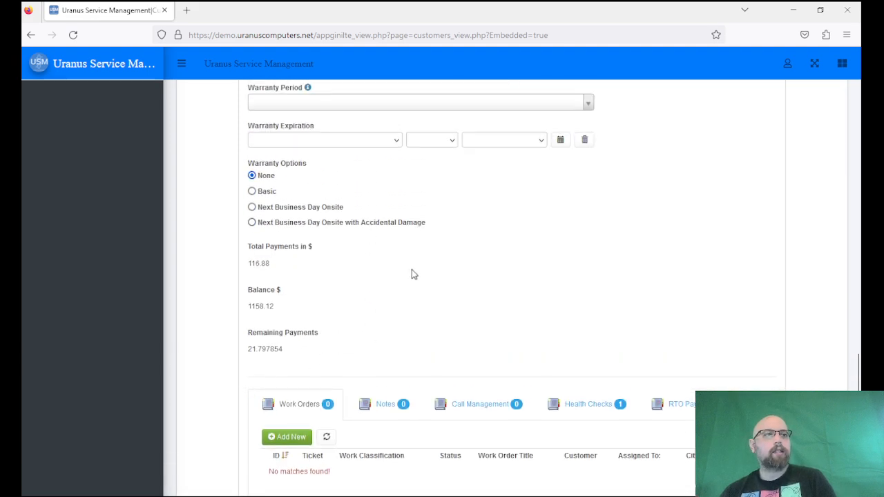
scroll(409, 280, down, 3)
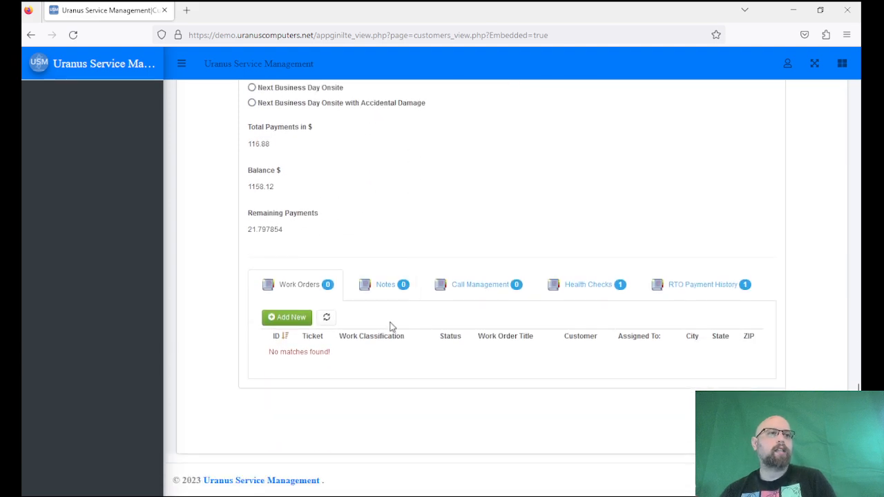
Compare the asset's Call Management, Asset notes and Work Orders shortcuts with the linked records below its details.
scroll(394, 314, up, 15)
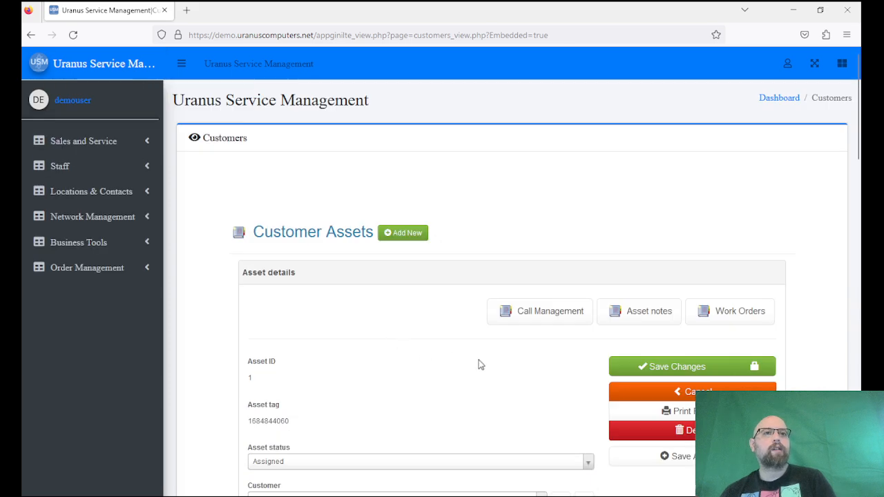
scroll(432, 349, down, 1)
scroll(430, 347, down, 15)
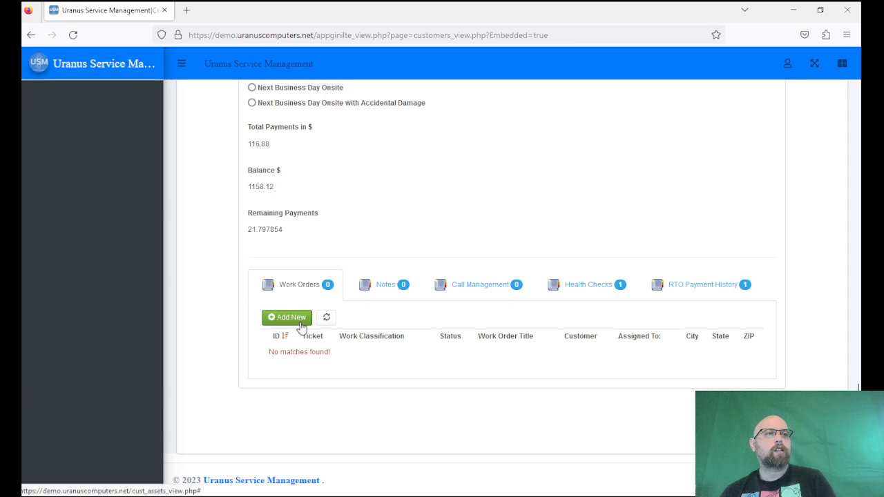
scroll(284, 327, up, 5)
scroll(286, 326, up, 10)
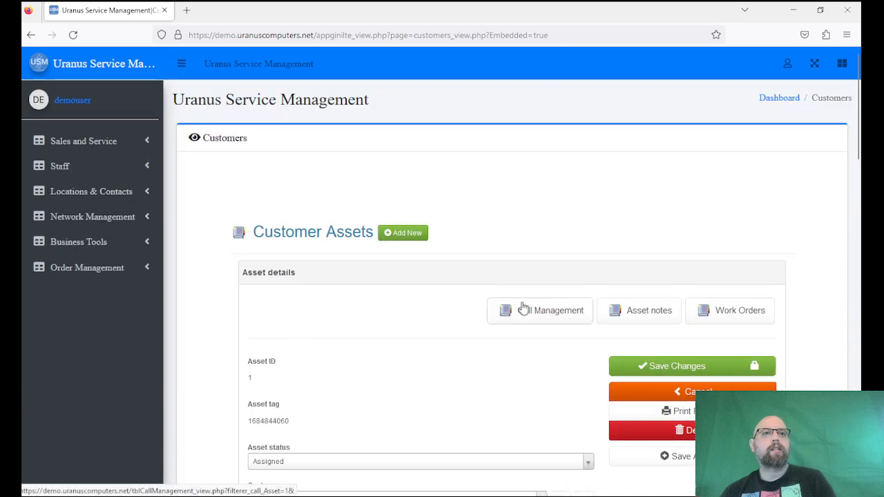
Start a new work order from the asset's linked Work Orders and look over its ID and Ticket fields.
scroll(515, 308, down, 15)
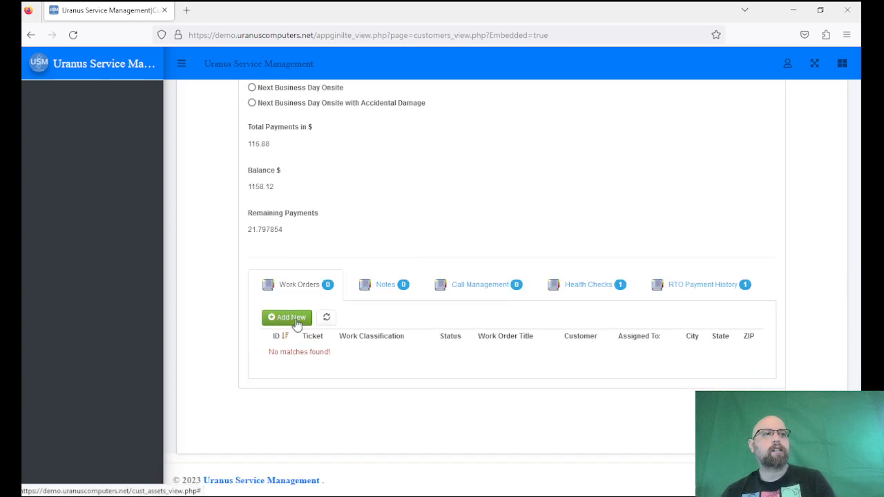
click(290, 318)
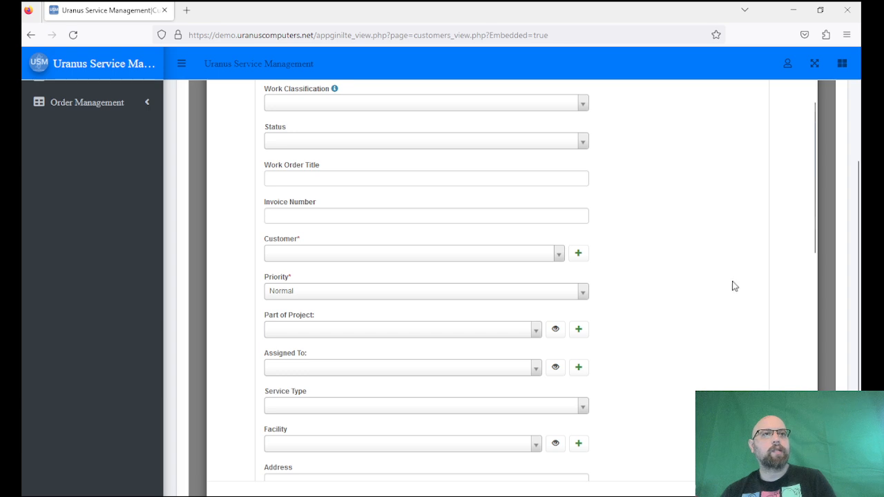
scroll(734, 285, up, 2)
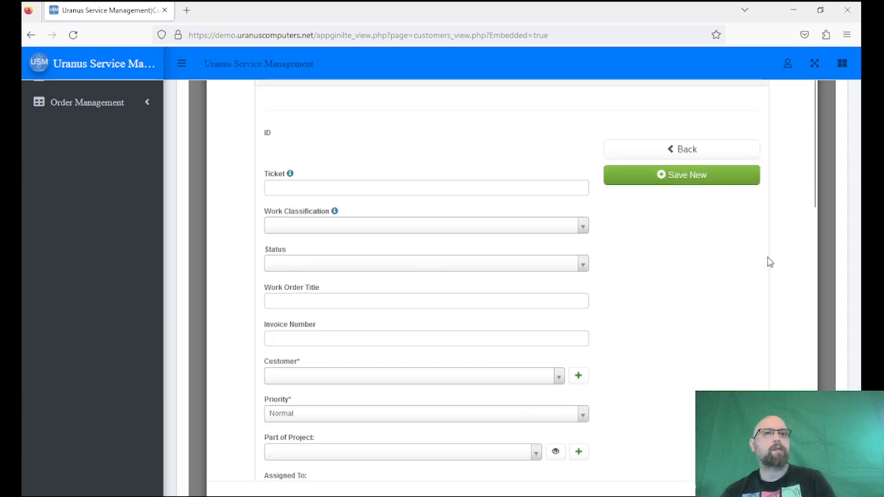
scroll(817, 243, up, 3)
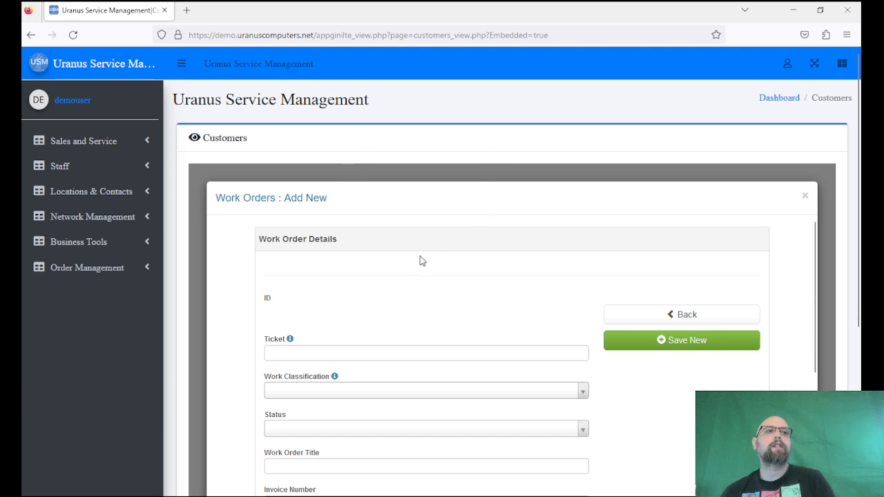
scroll(421, 260, down, 3)
scroll(420, 261, up, 3)
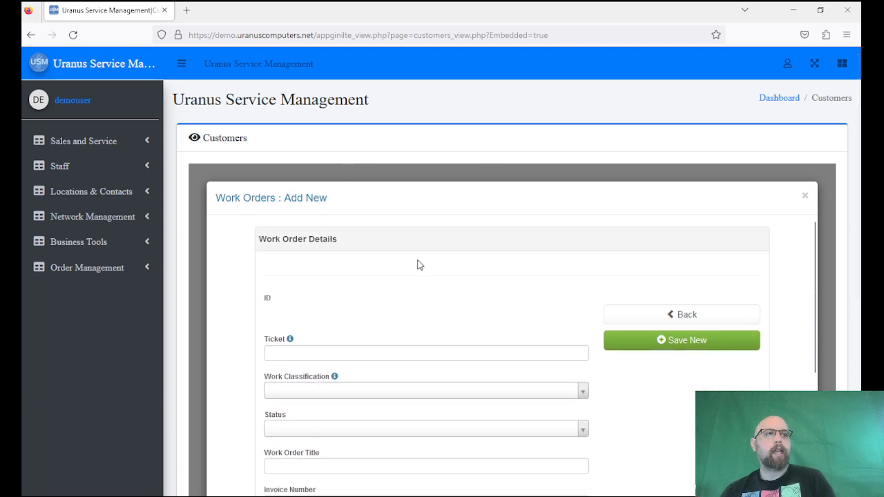
click(373, 355)
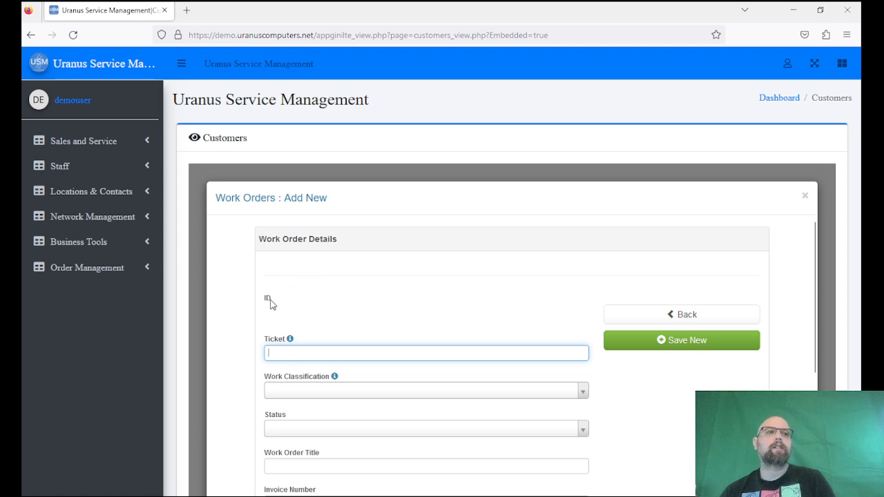
click(276, 313)
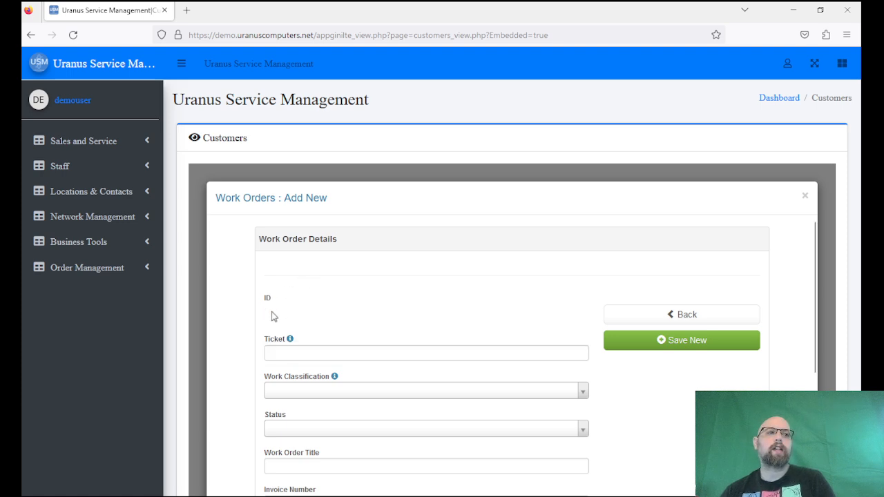
Set the new work order's classification to Depot and its status to New.
scroll(273, 315, down, 2)
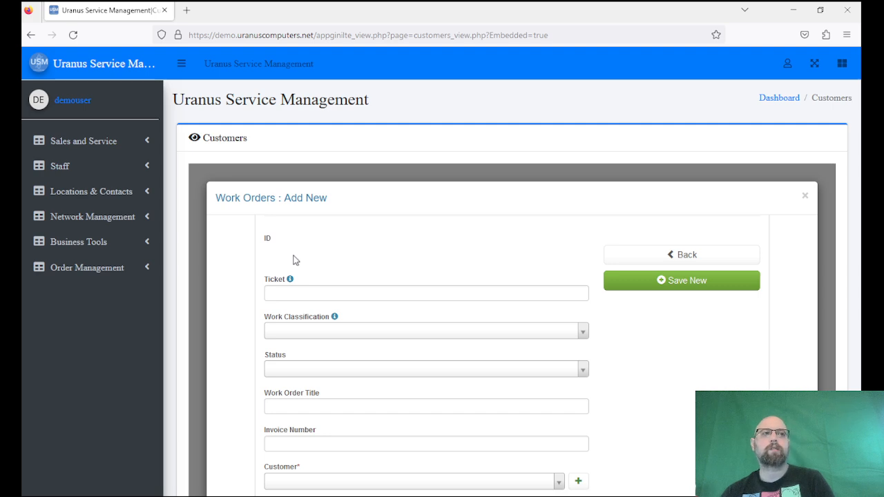
click(302, 333)
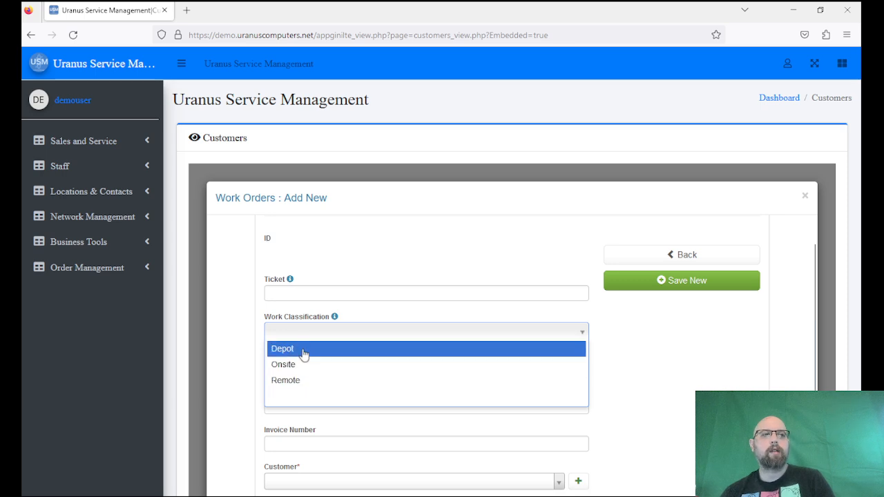
click(304, 352)
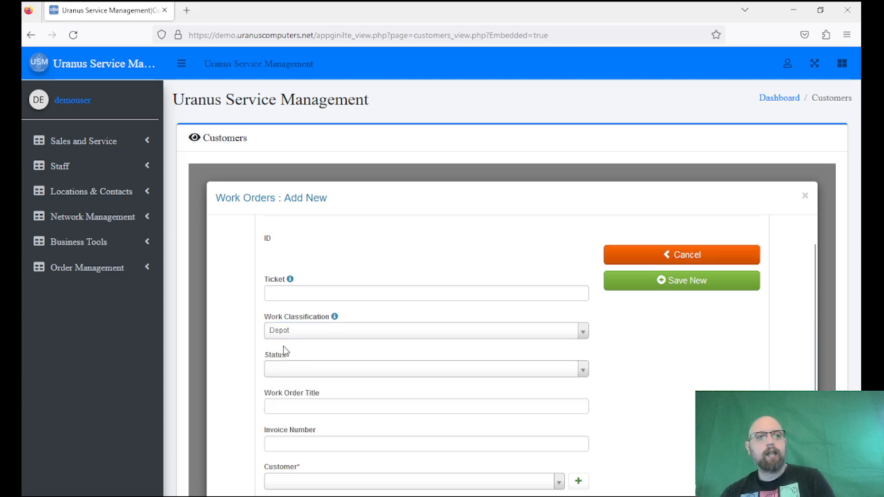
click(297, 375)
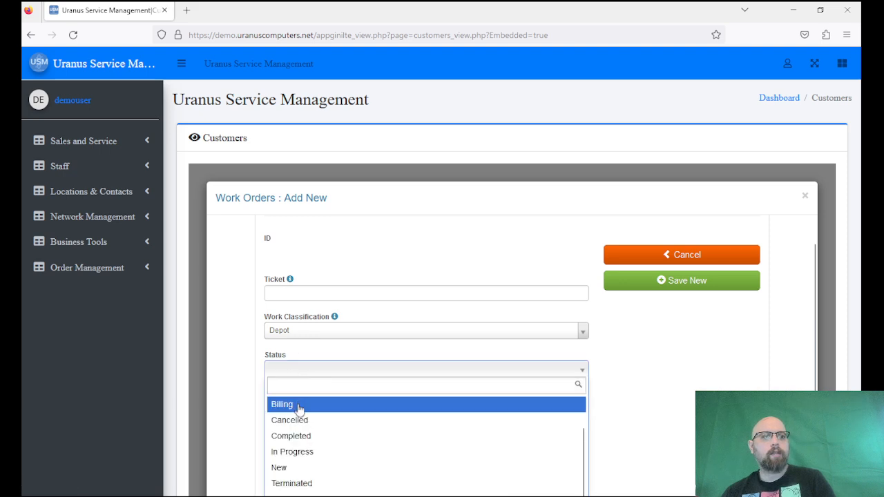
click(330, 475)
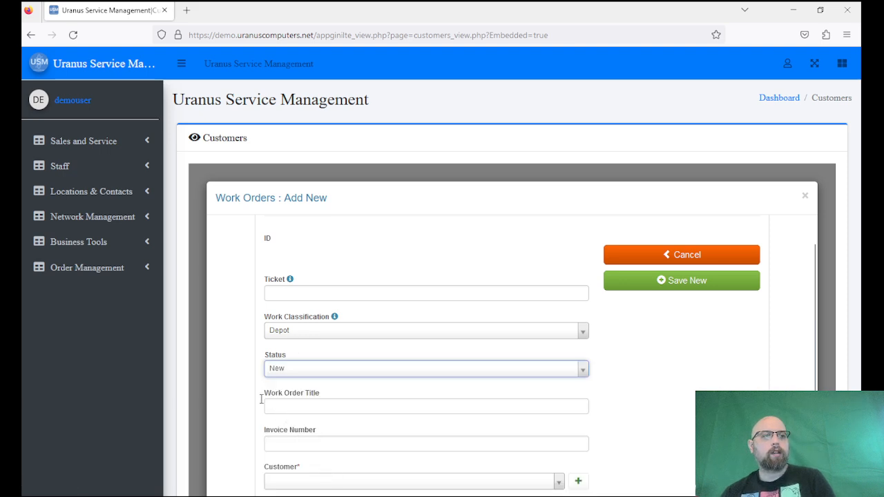
Title the work order "Windows does not load" and leave its invoice number blank.
scroll(328, 330, down, 2)
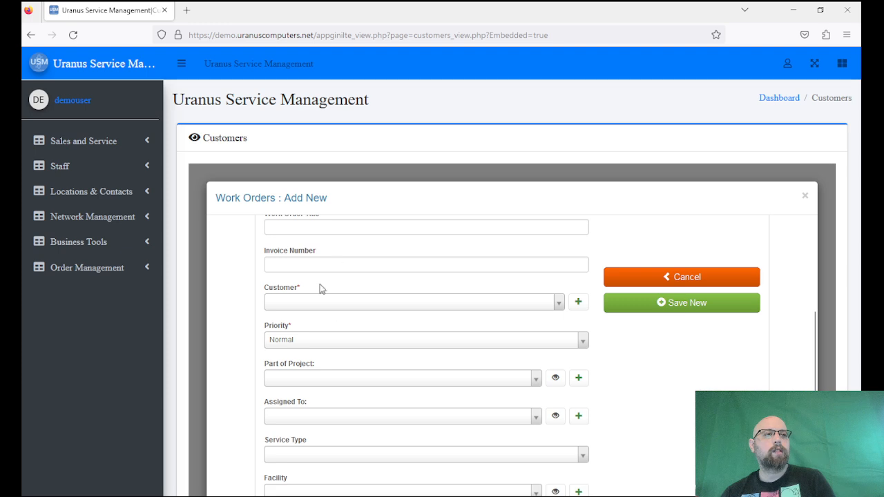
scroll(322, 284, up, 2)
click(321, 288)
text(Windows does not load)
click(351, 321)
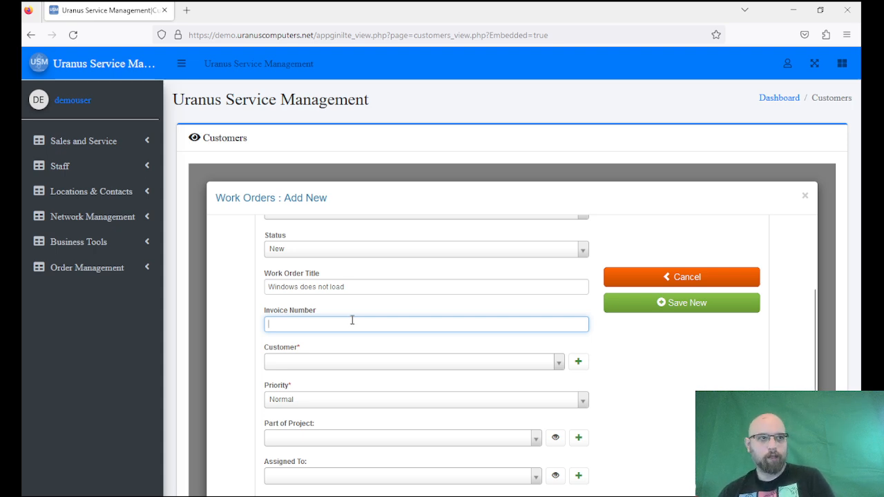
Select the last listed customer for the work order and keep its priority at Normal.
scroll(351, 320, down, 2)
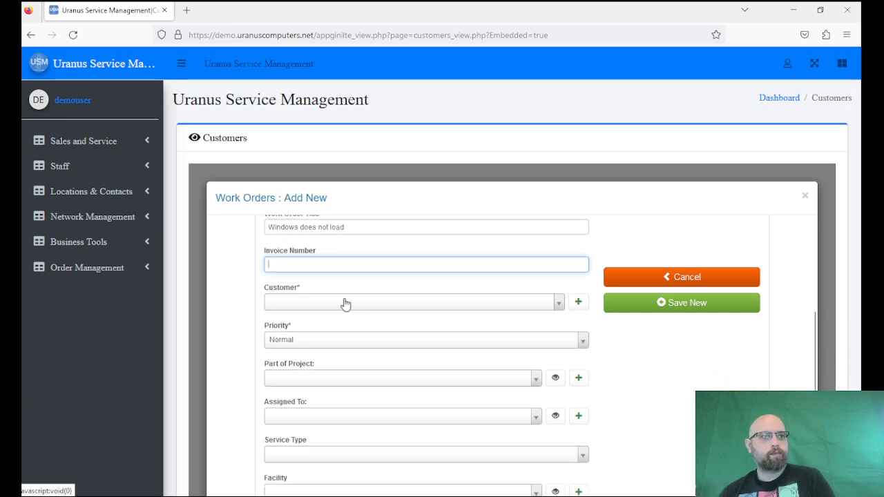
click(345, 305)
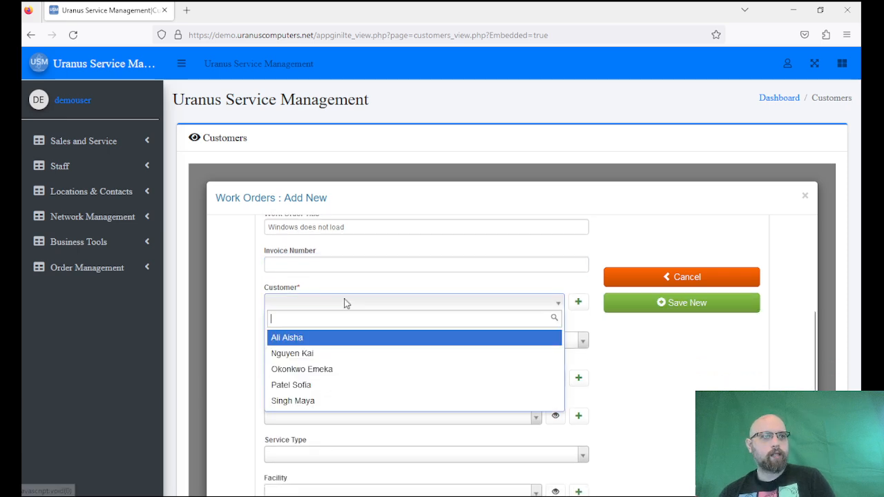
click(313, 402)
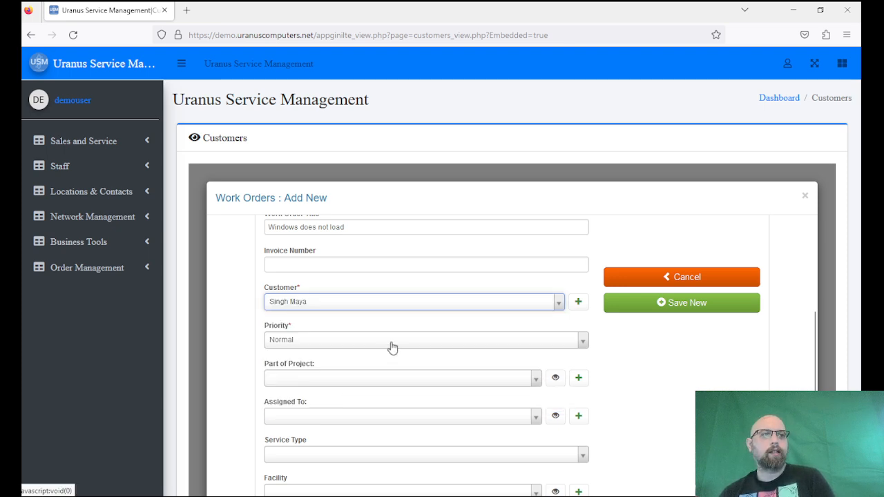
click(311, 345)
click(311, 345)
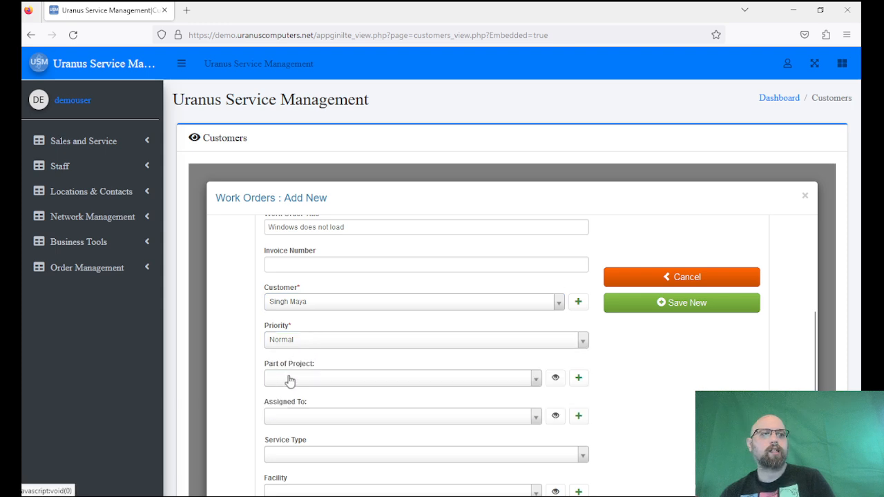
Leave the project blank, assign the work order to the listed technician, and set its service type to Computer Repair.
scroll(309, 373, down, 2)
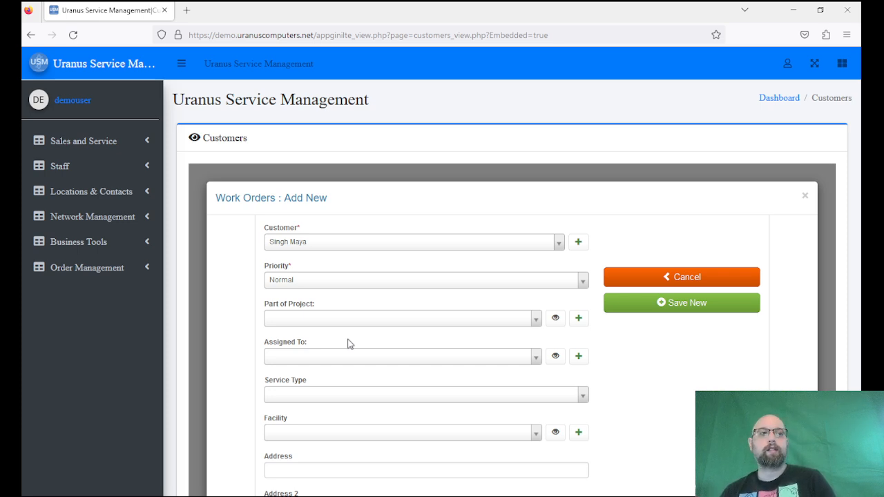
click(405, 318)
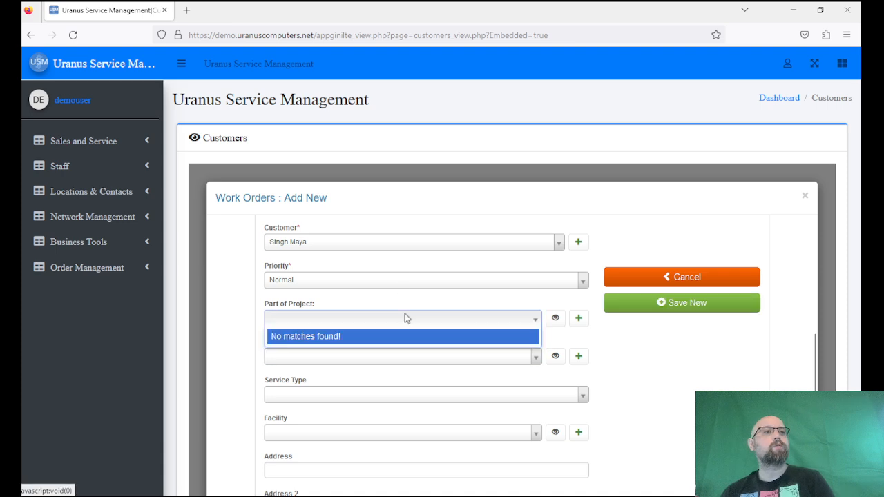
click(406, 318)
click(412, 357)
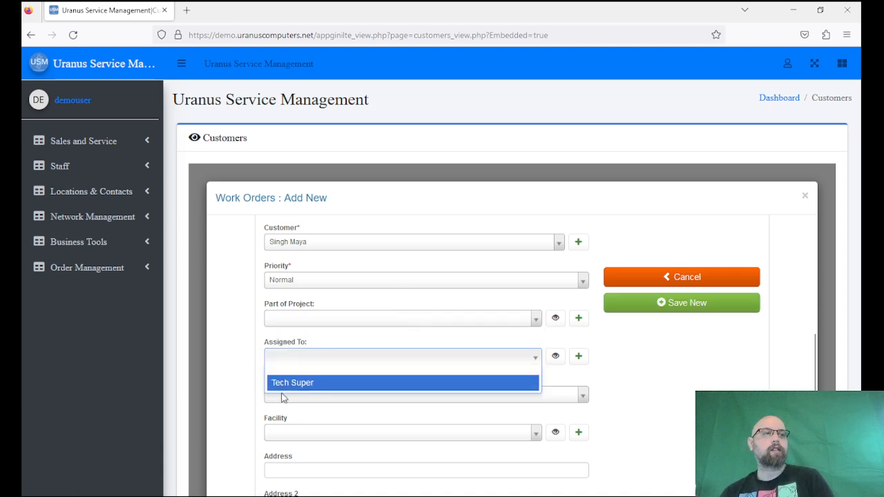
click(291, 385)
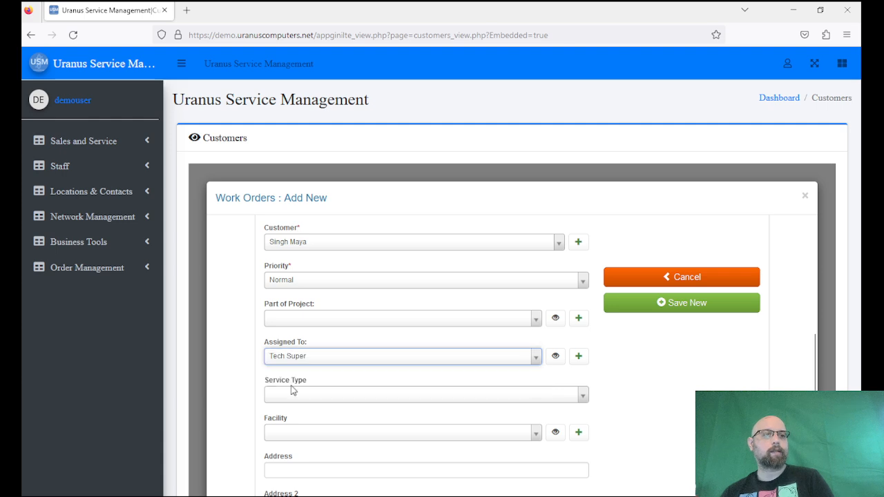
click(360, 400)
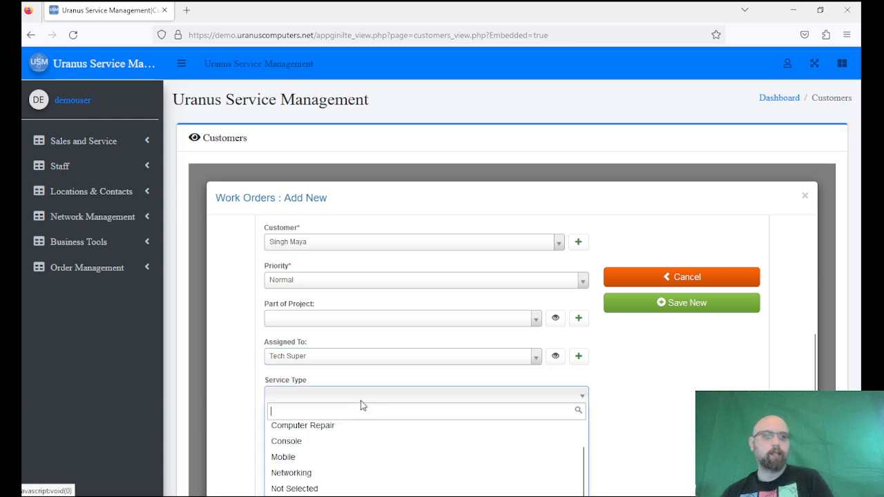
click(342, 427)
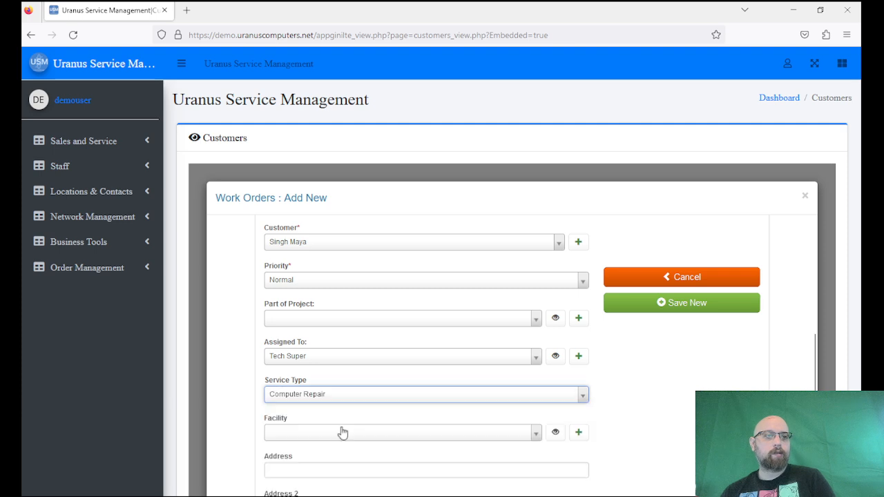
Review the available service types from Board to Telecom, keeping Computer Repair selected.
scroll(670, 412, down, 2)
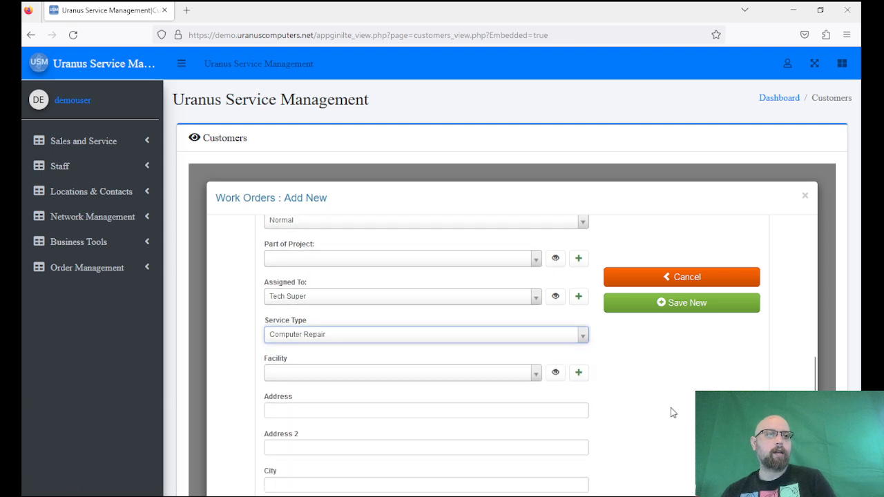
click(554, 337)
scroll(470, 450, down, 1)
scroll(414, 422, up, 1)
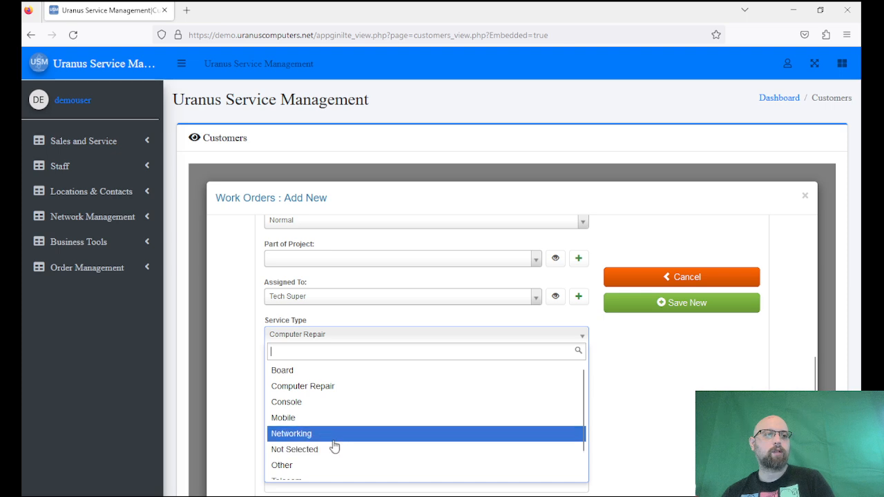
scroll(330, 447, down, 1)
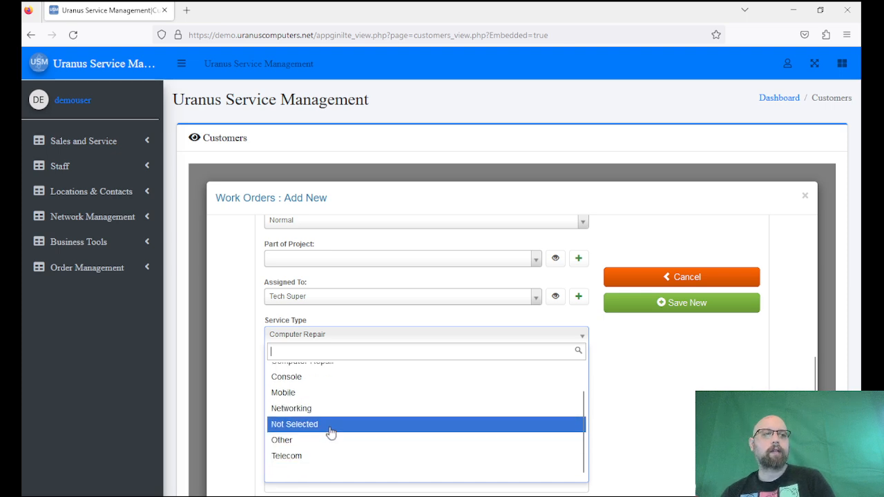
scroll(336, 393, up, 1)
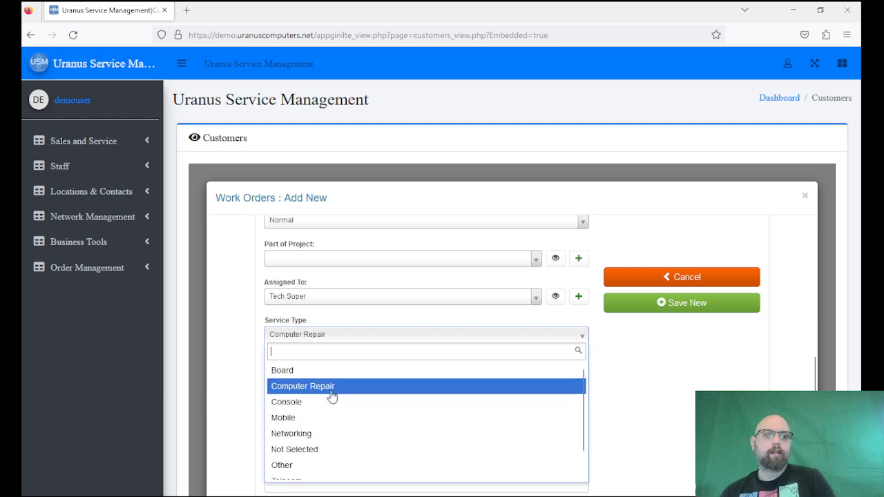
click(332, 395)
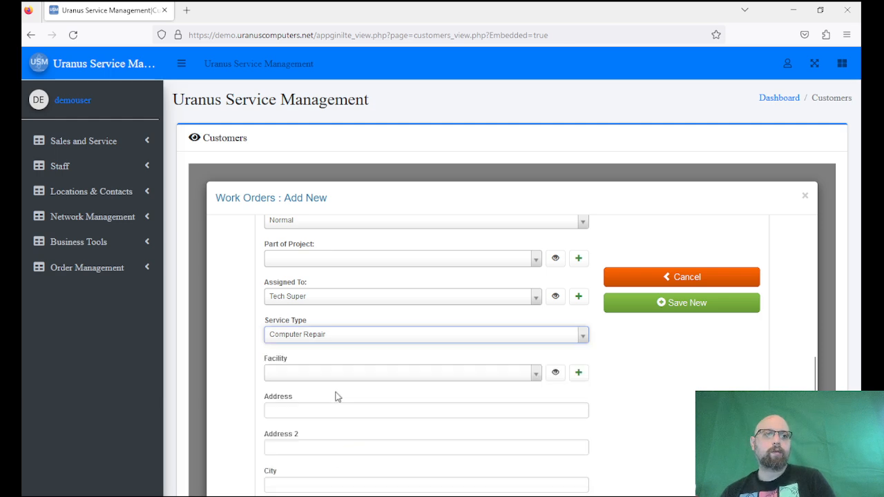
Check the work order's available Facility options without choosing one.
click(382, 374)
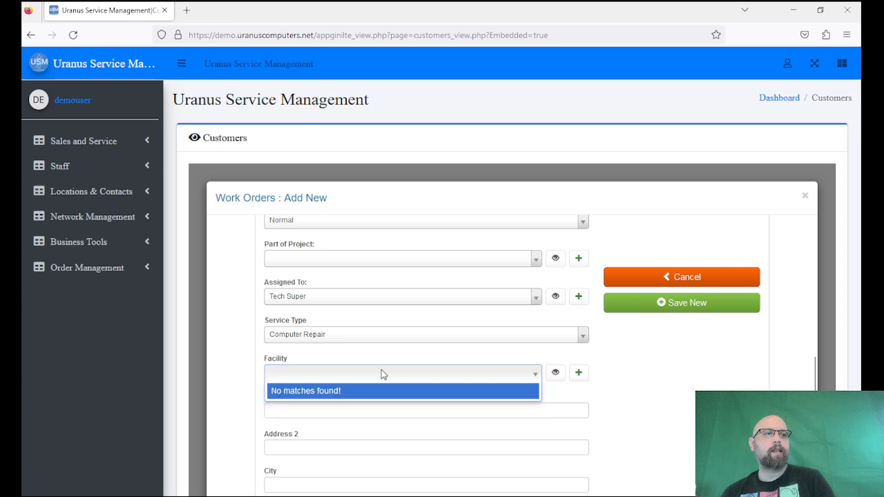
click(382, 373)
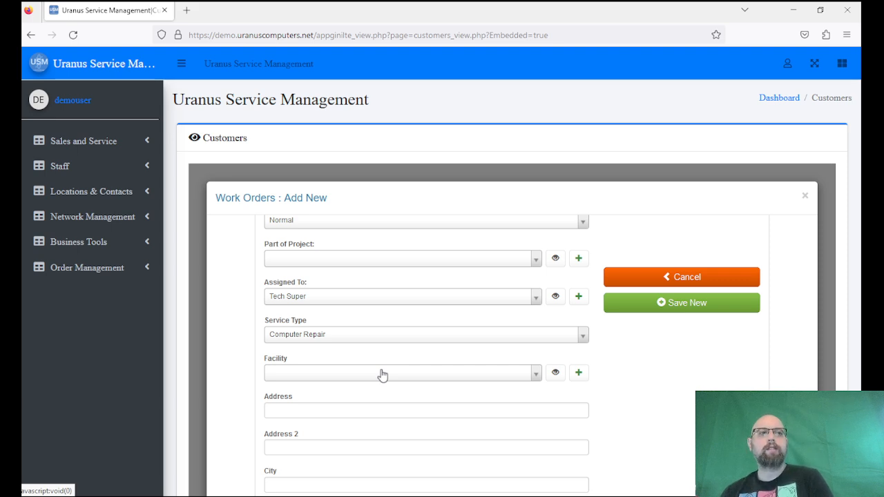
click(382, 375)
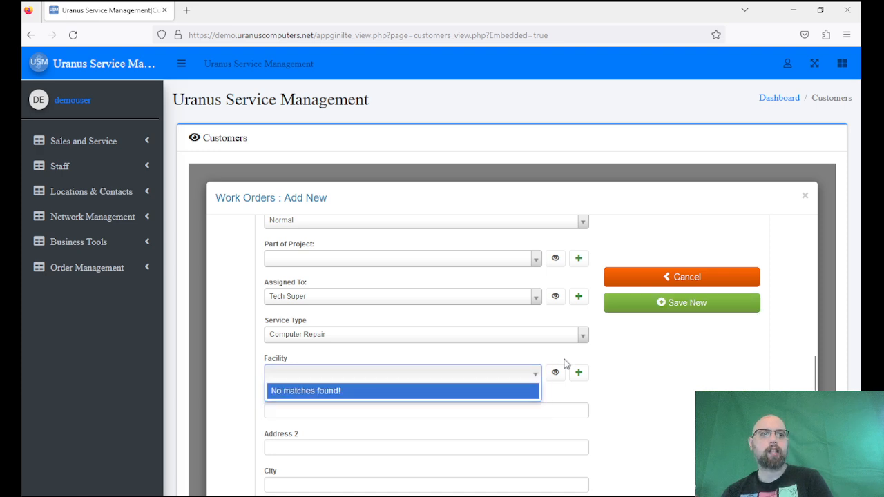
click(608, 381)
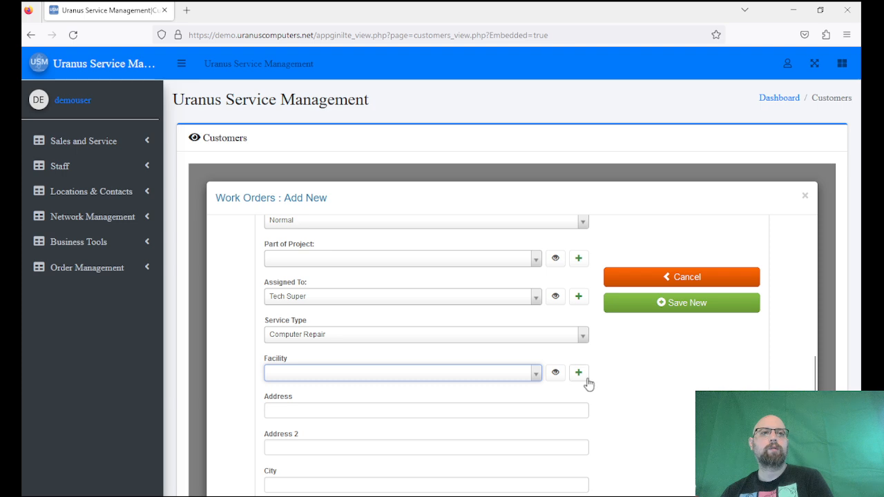
Open a new facility entry from the work order and review its name, company, type and contact fields.
click(584, 378)
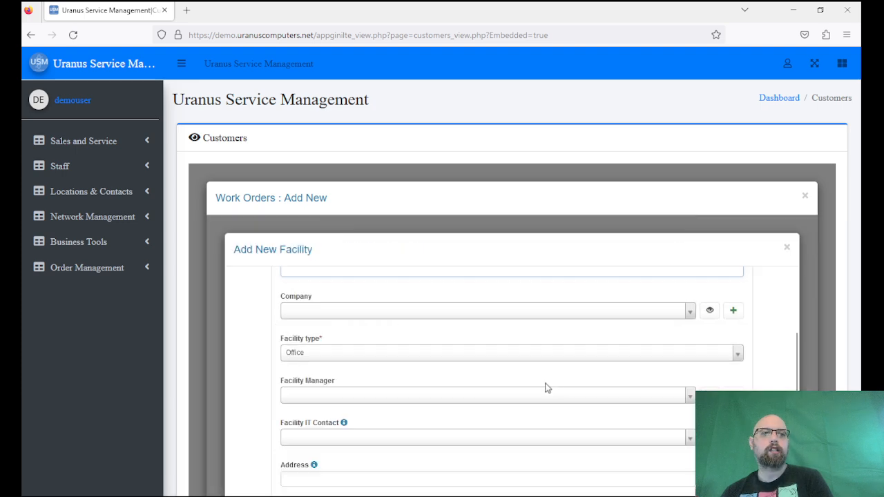
scroll(466, 366, down, 3)
click(379, 315)
click(379, 315)
scroll(388, 321, up, 3)
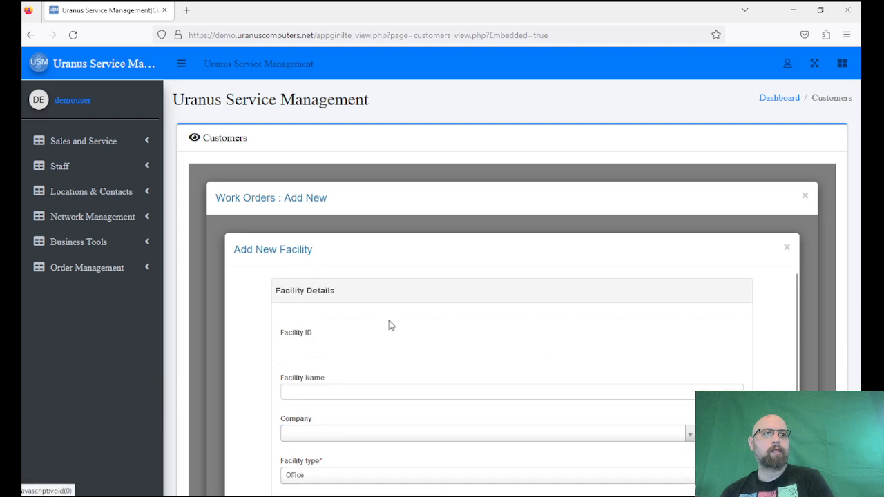
Close the new facility entry without saving, and review the work order's address, mileage and location contact fields.
scroll(464, 399, down, 1)
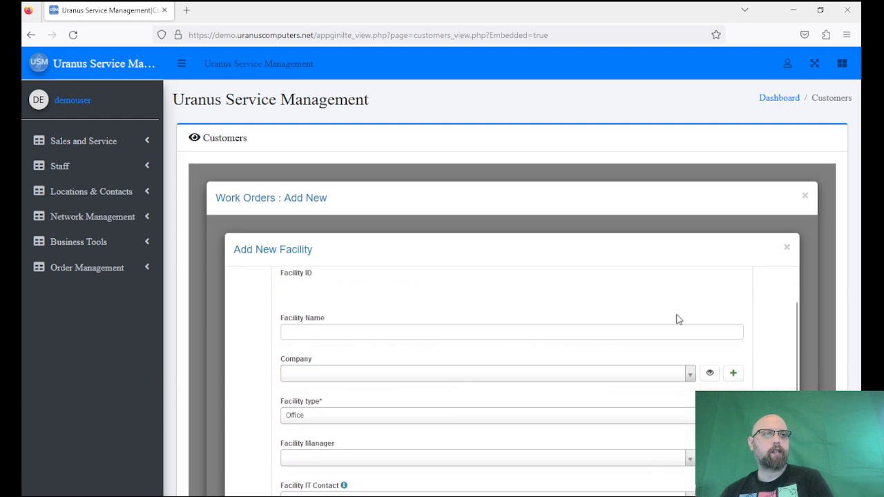
click(787, 248)
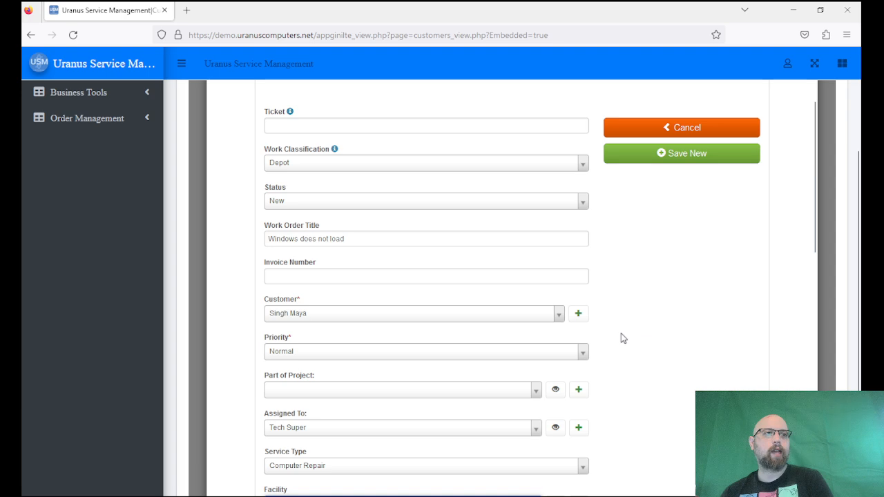
scroll(637, 386, down, 4)
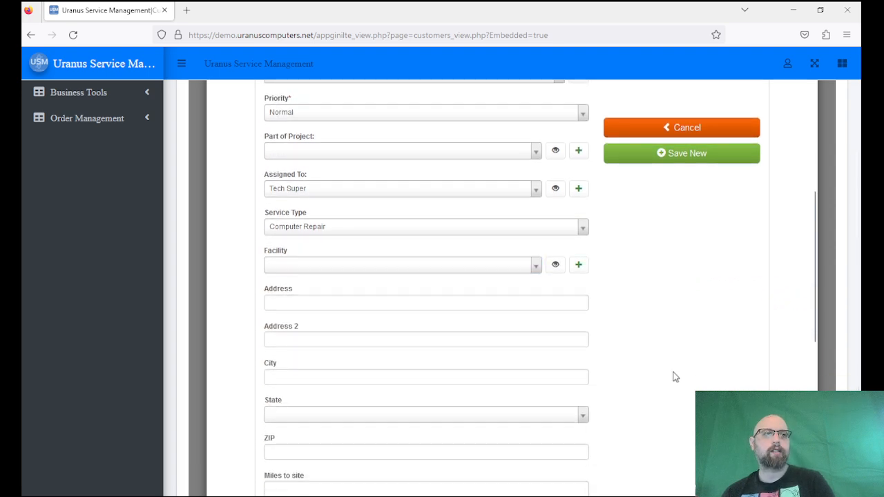
scroll(674, 376, down, 1)
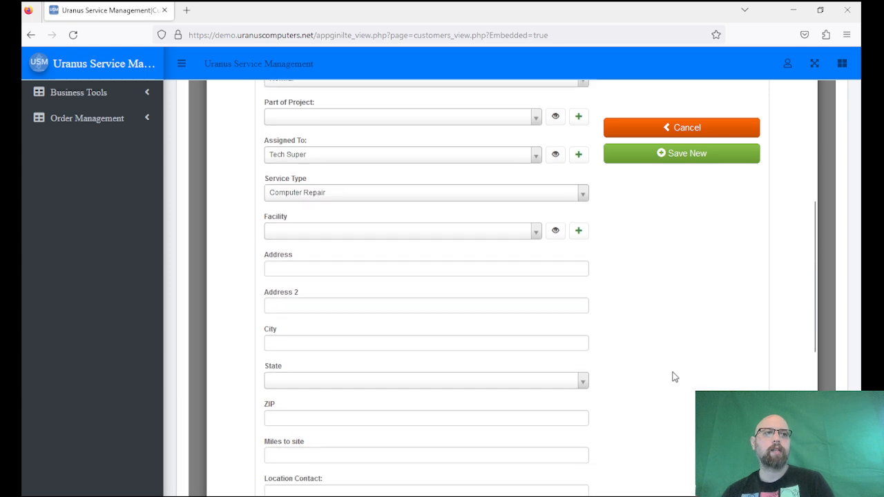
click(288, 244)
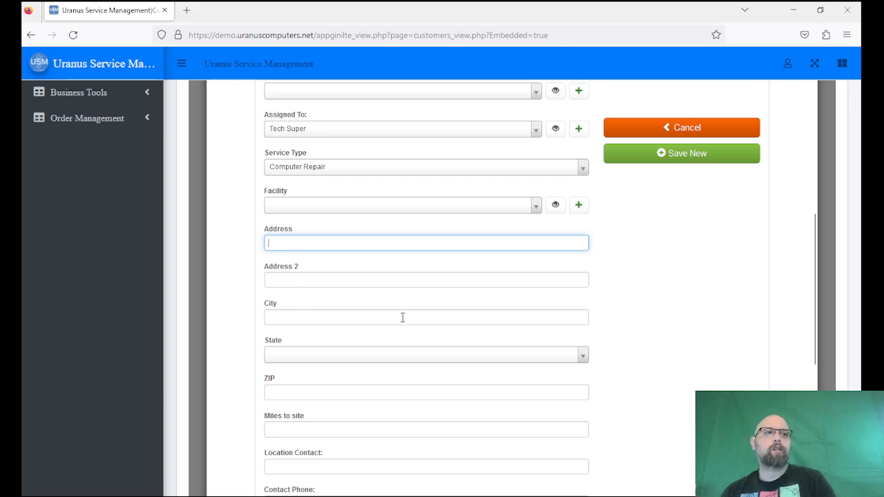
scroll(445, 333, down, 2)
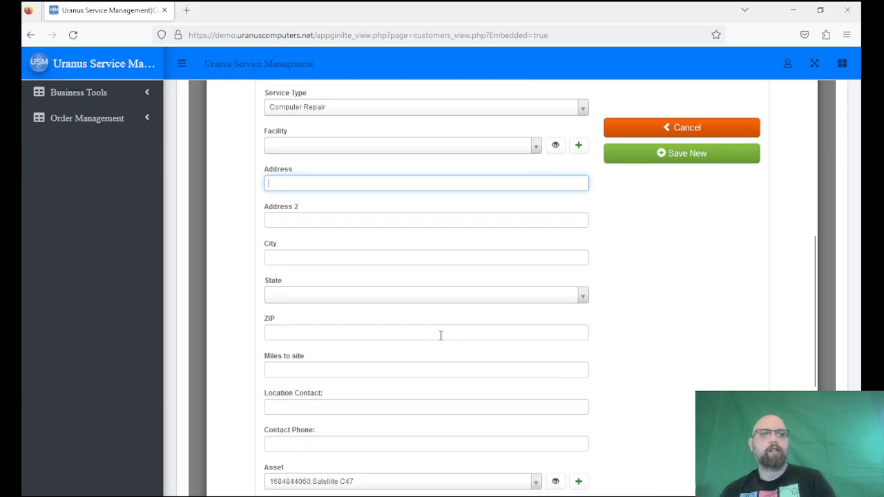
scroll(441, 337, down, 2)
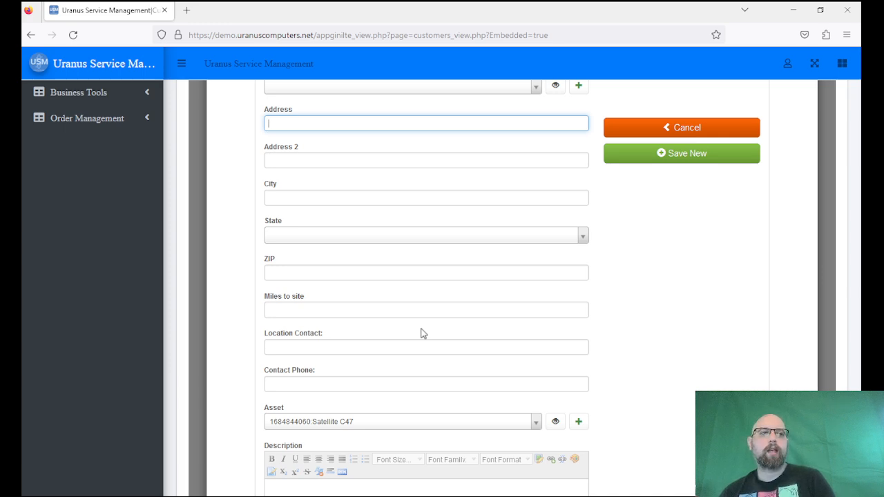
Enter the work order description "Windows does not load, shows blue screen and cycles the boot process".
scroll(423, 334, down, 2)
scroll(422, 329, down, 2)
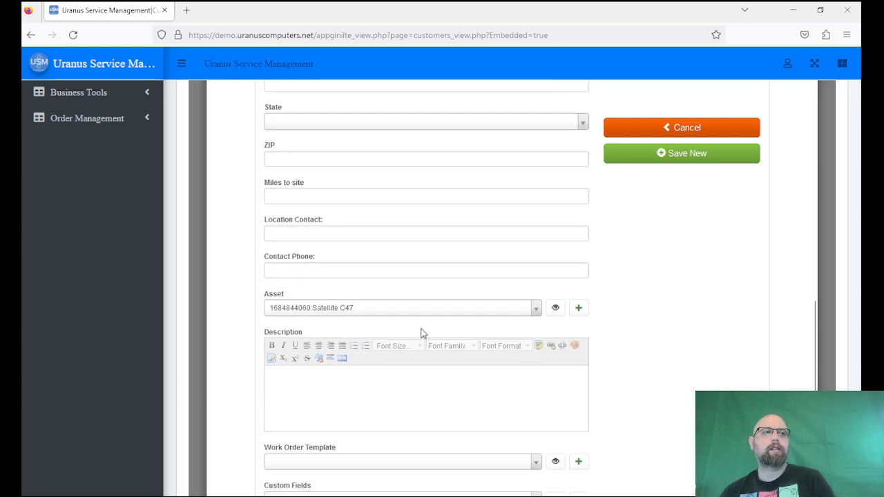
click(476, 402)
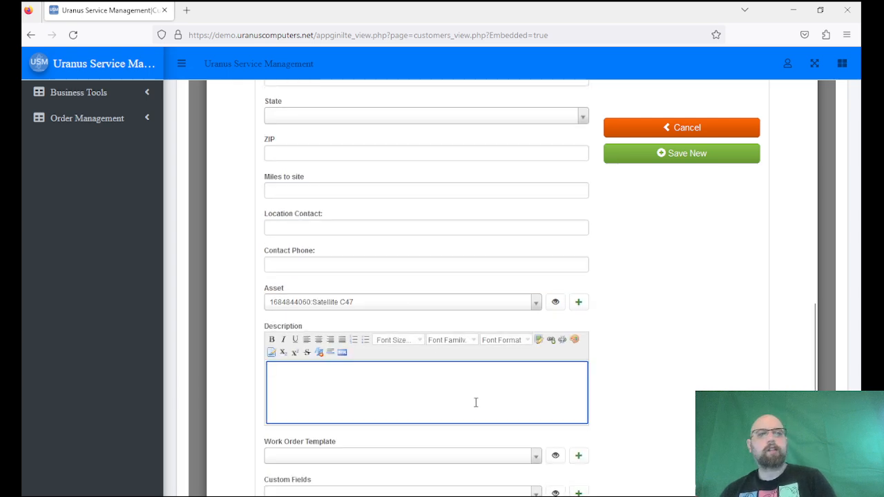
text(W)
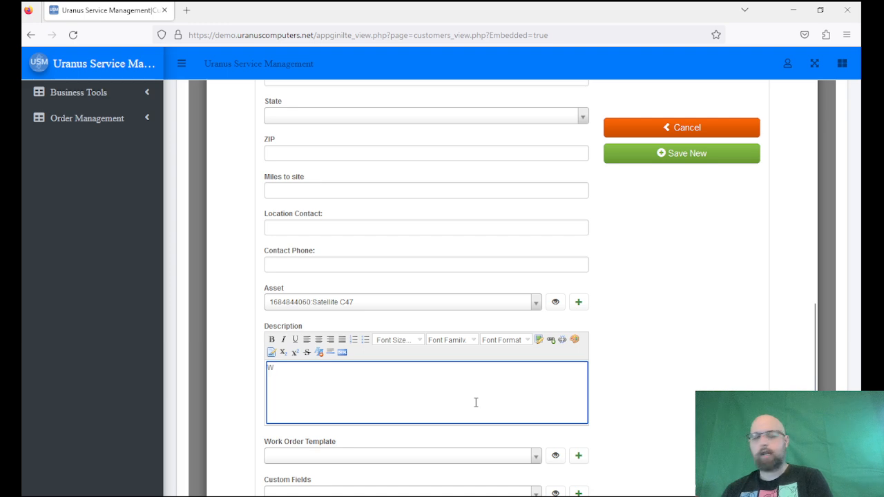
text(indows does not load)
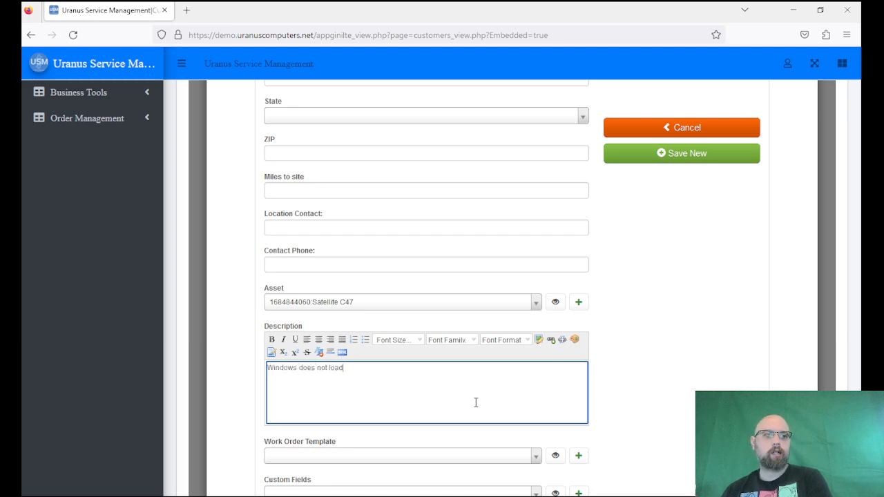
text(, shows blue screen and )
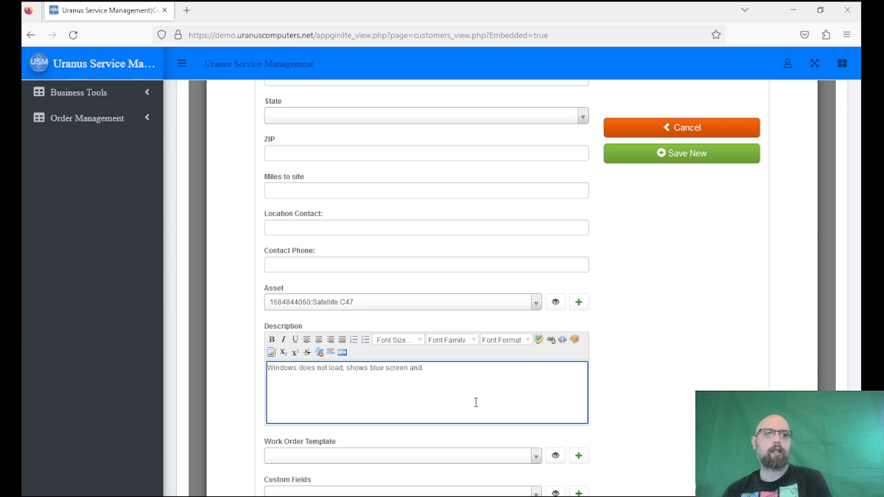
text(cycles the boot process)
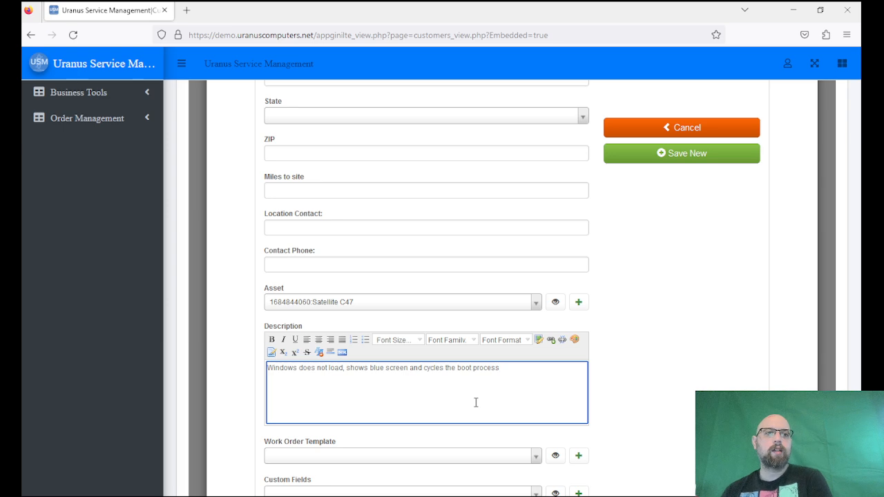
Check the work order's template, custom fields and Wo terms options, leaving all three blank.
scroll(706, 325, down, 2)
click(694, 351)
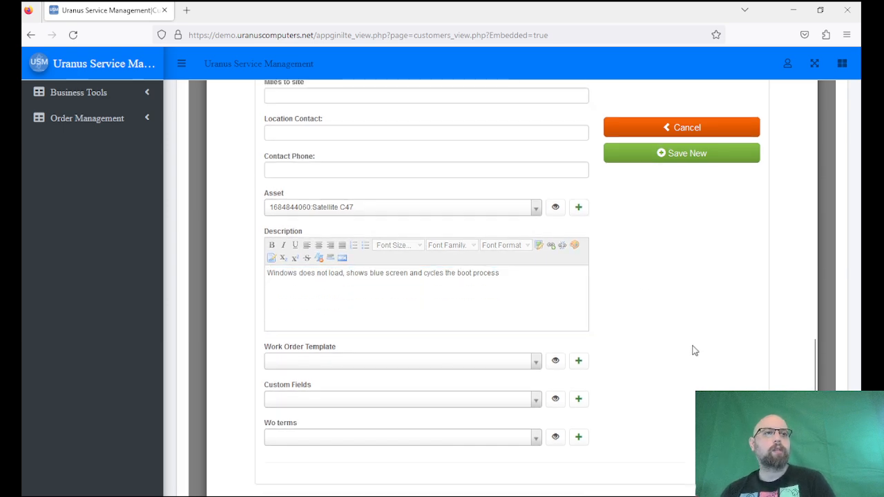
scroll(694, 351, down, 1)
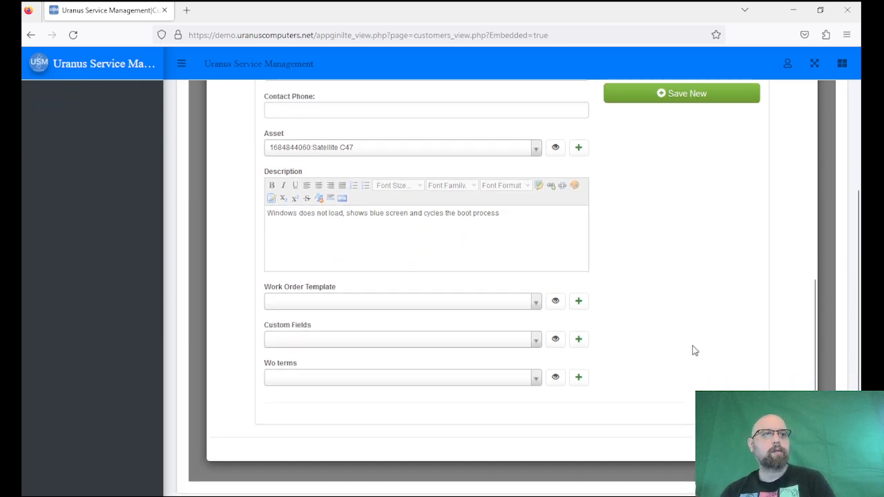
click(447, 308)
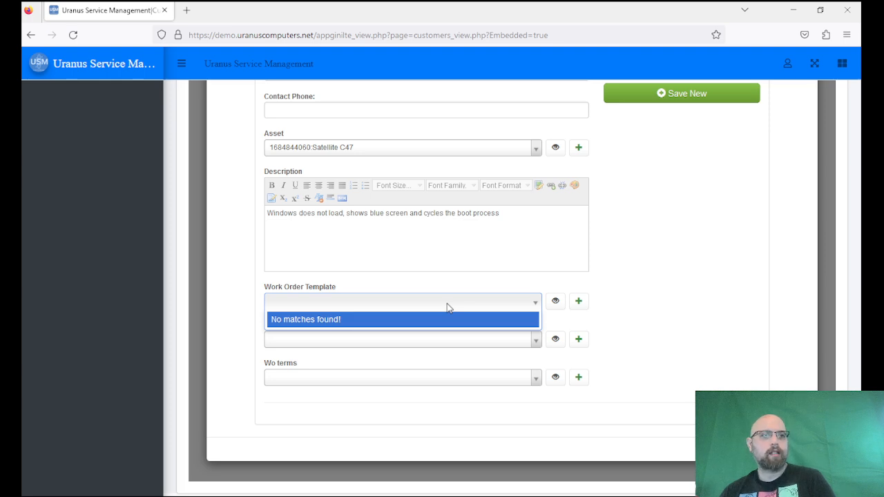
click(447, 308)
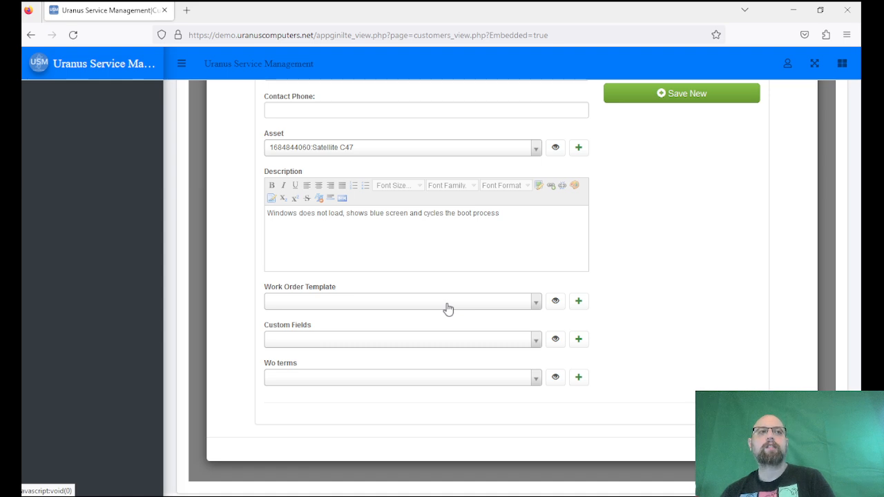
click(447, 309)
click(447, 309)
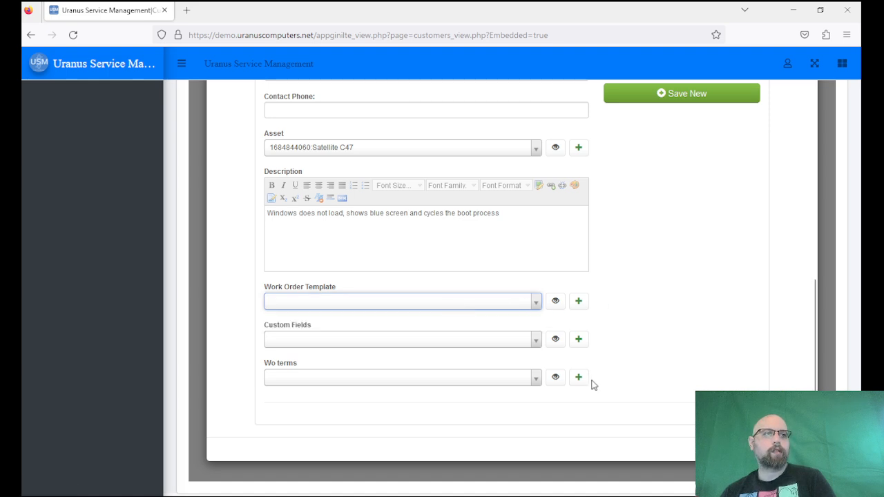
click(411, 341)
click(412, 351)
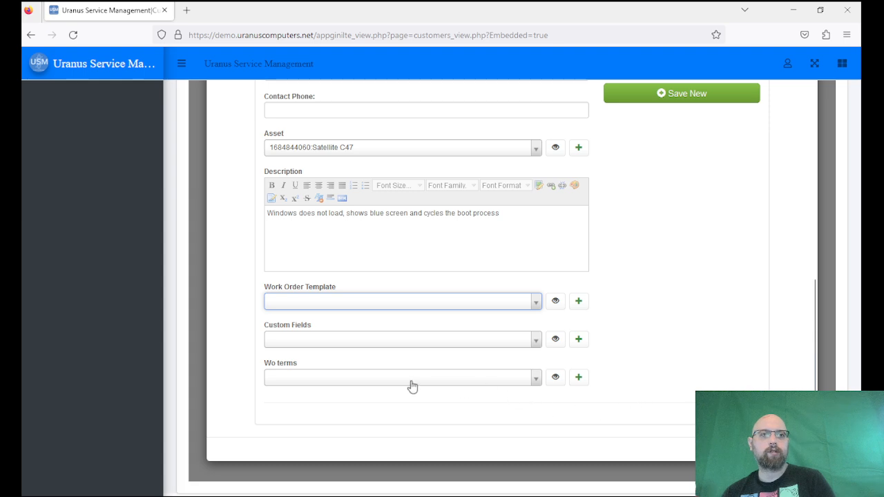
click(311, 382)
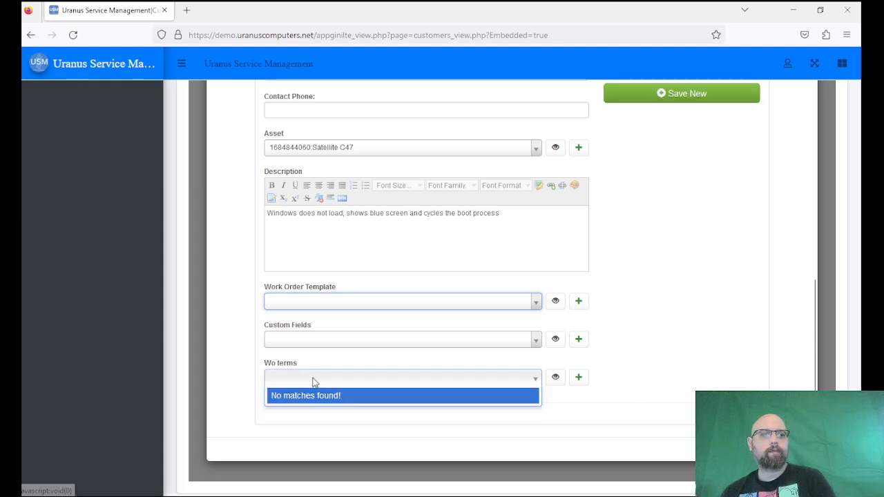
click(313, 383)
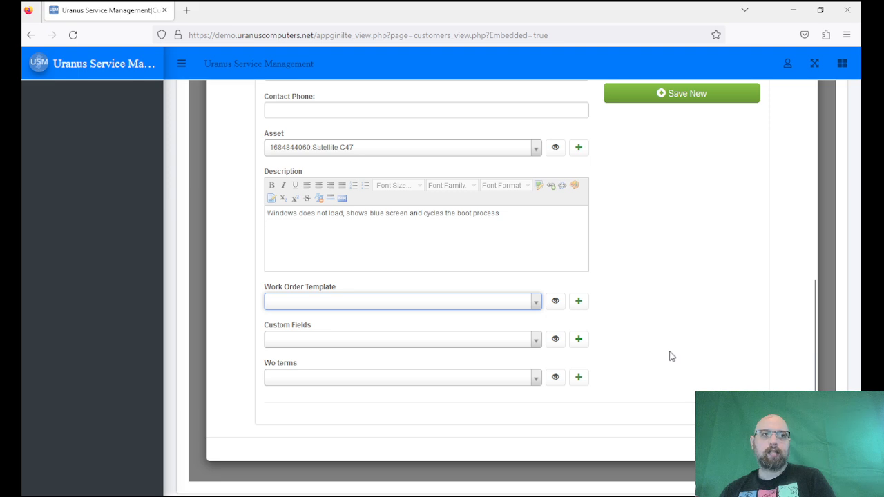
Save the new work order, look over the saved record, and close it to return to the customer asset.
scroll(667, 356, up, 5)
click(662, 95)
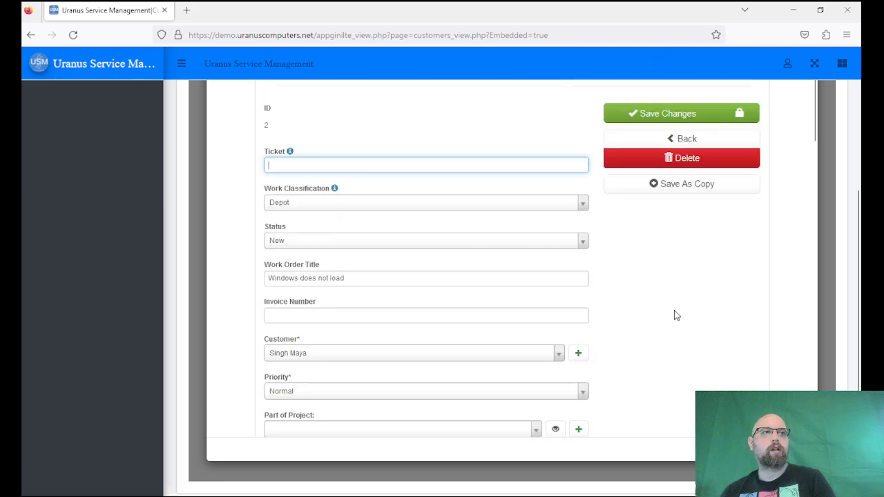
scroll(677, 315, down, 10)
scroll(676, 316, up, 10)
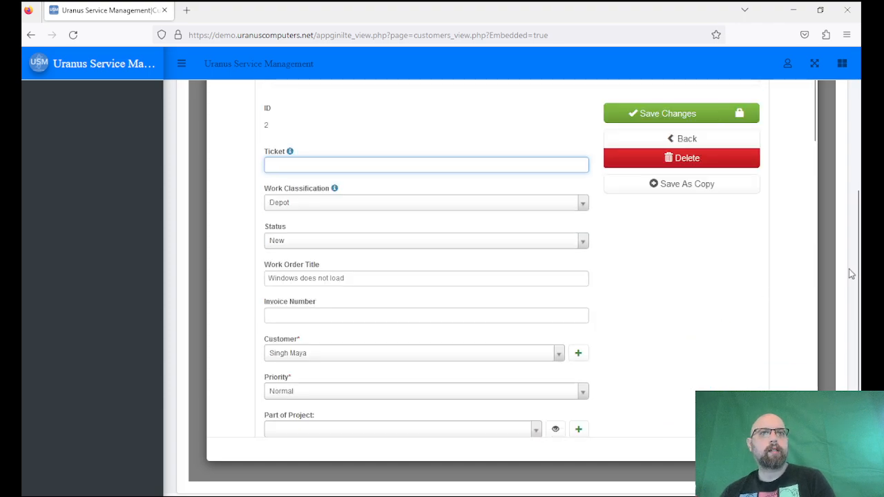
scroll(849, 276, up, 5)
click(806, 198)
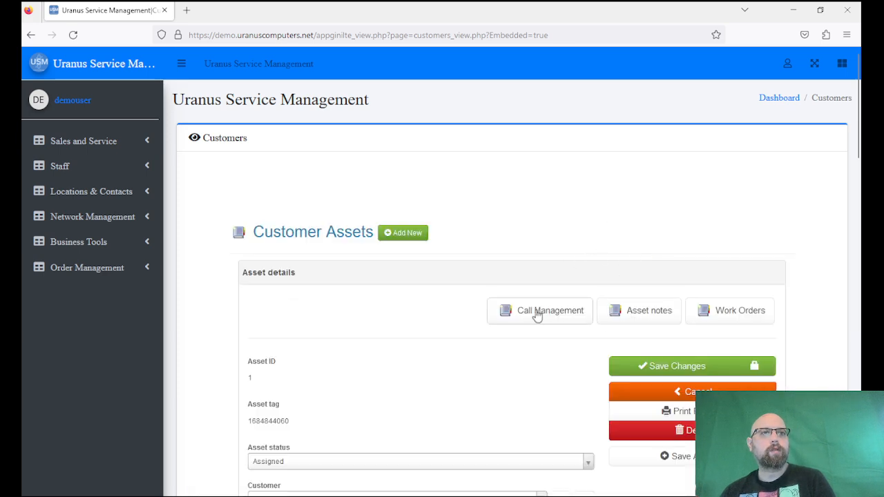
Open the "Windows does not load" work order from the asset's work order list and review its details and linked record types.
click(743, 311)
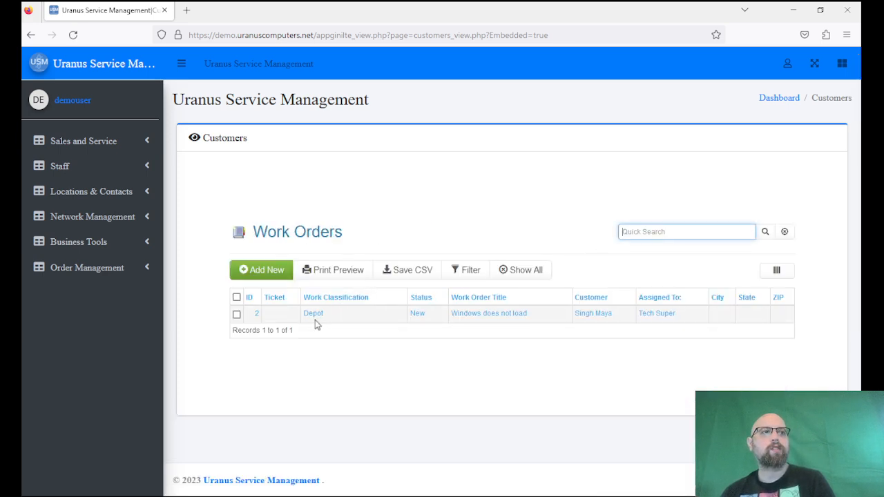
click(257, 316)
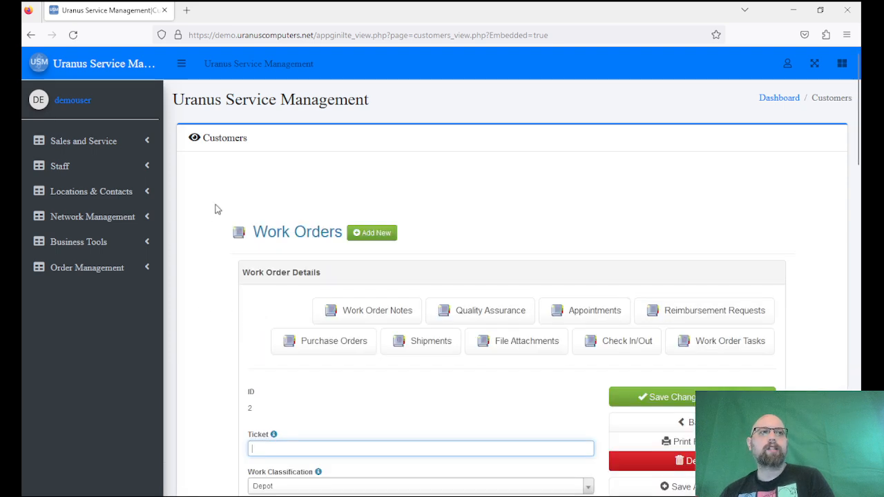
scroll(209, 320, down, 2)
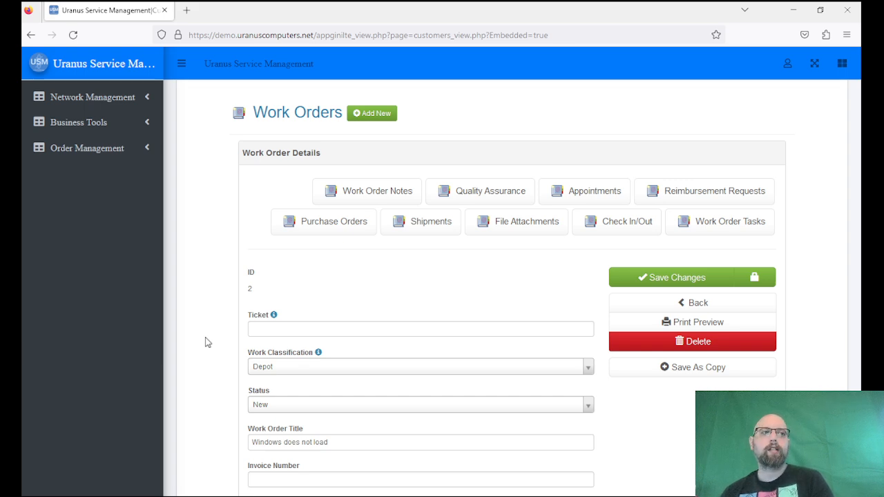
scroll(205, 342, down, 3)
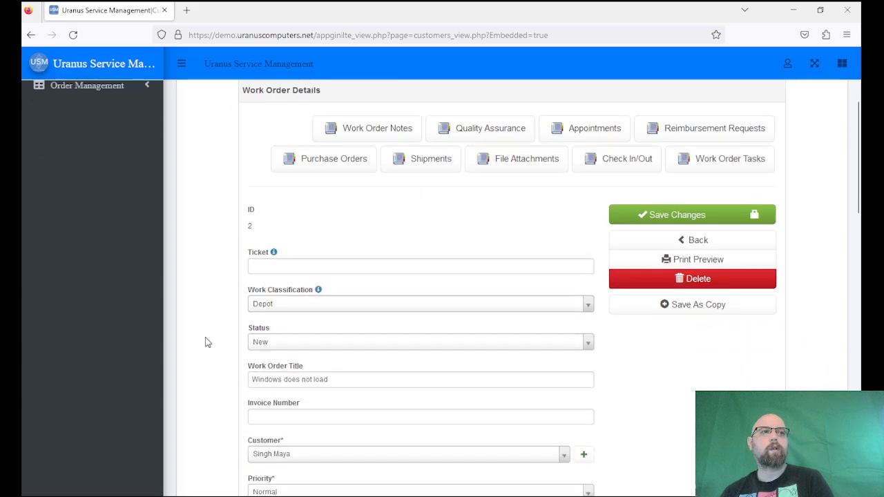
scroll(205, 342, up, 3)
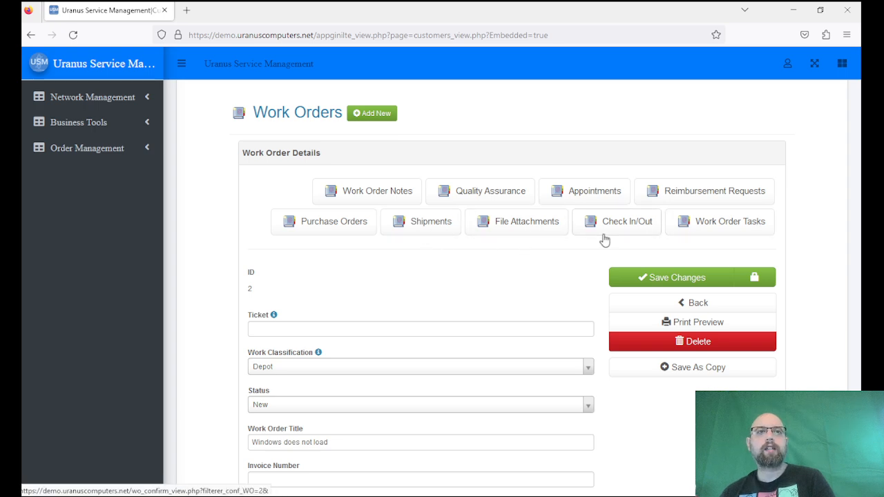
scroll(536, 274, down, 10)
scroll(537, 272, up, 12)
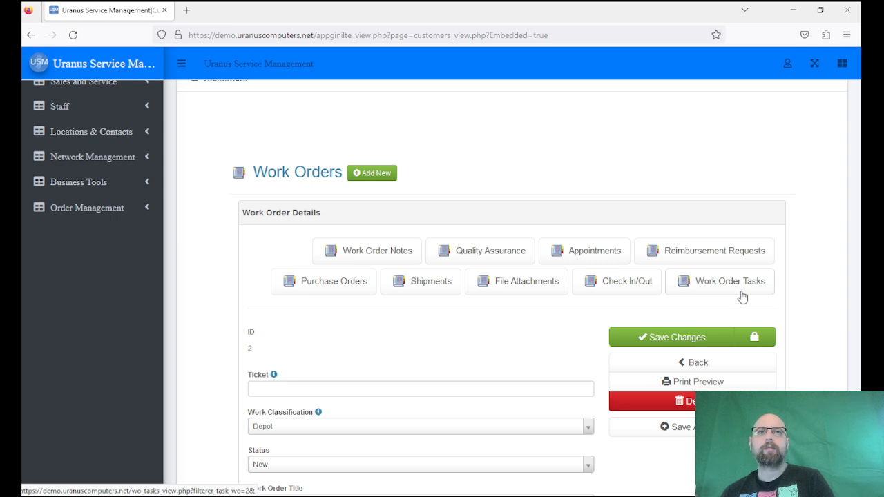
Add a task to the work order with status New, tech Tech Super and description "make sure email still works", and save it.
scroll(525, 321, down, 10)
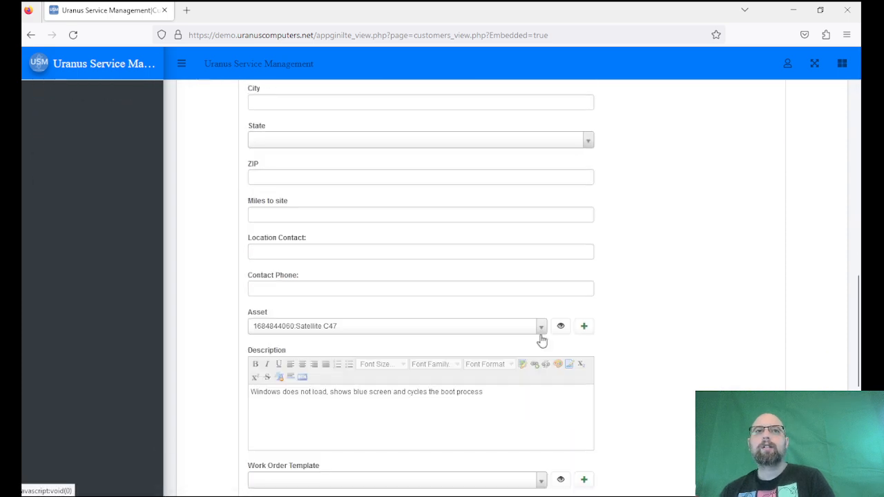
scroll(677, 330, down, 5)
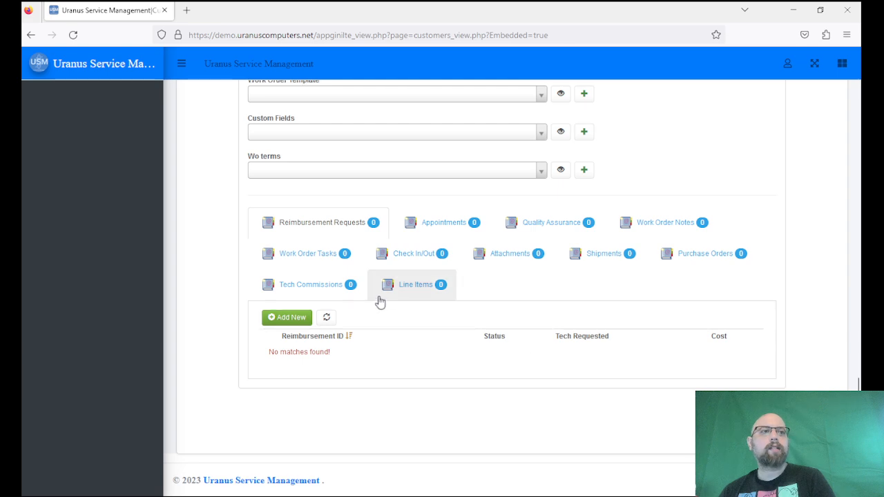
click(306, 255)
click(287, 318)
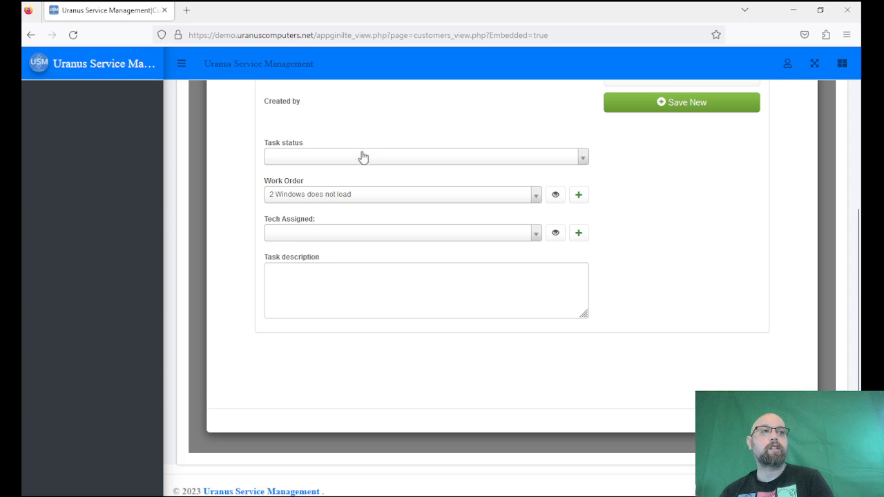
click(365, 155)
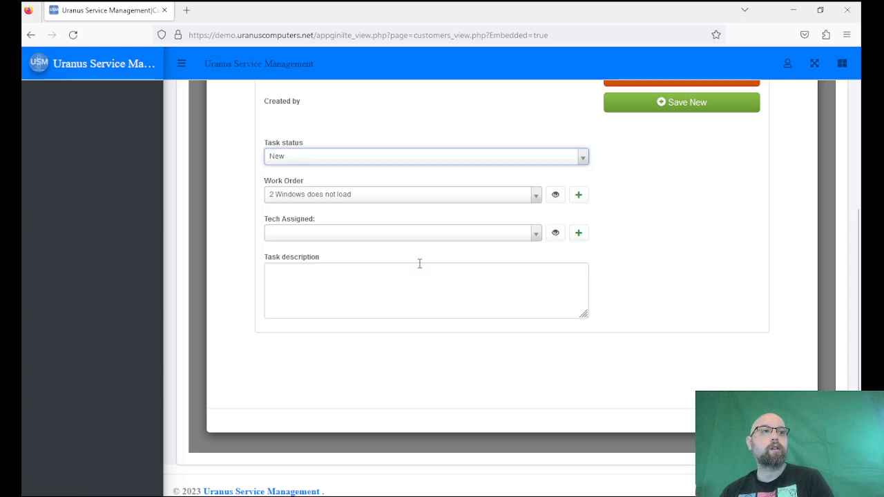
click(352, 235)
click(306, 261)
click(322, 284)
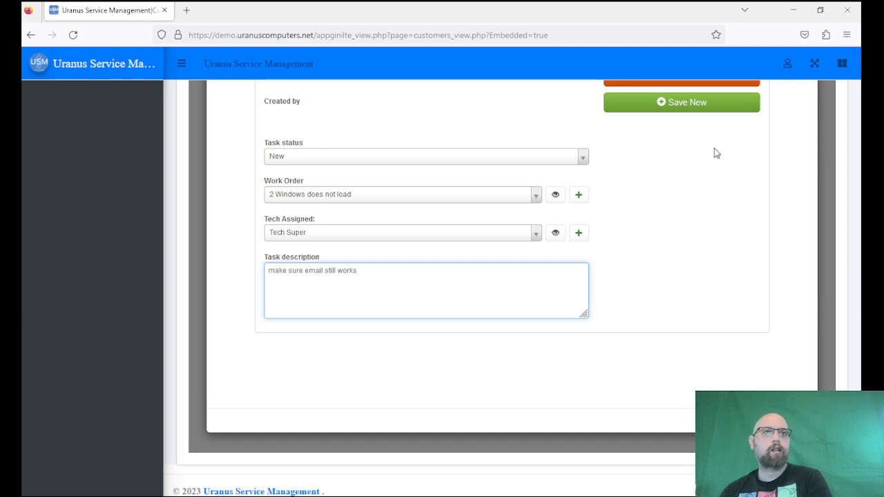
click(688, 108)
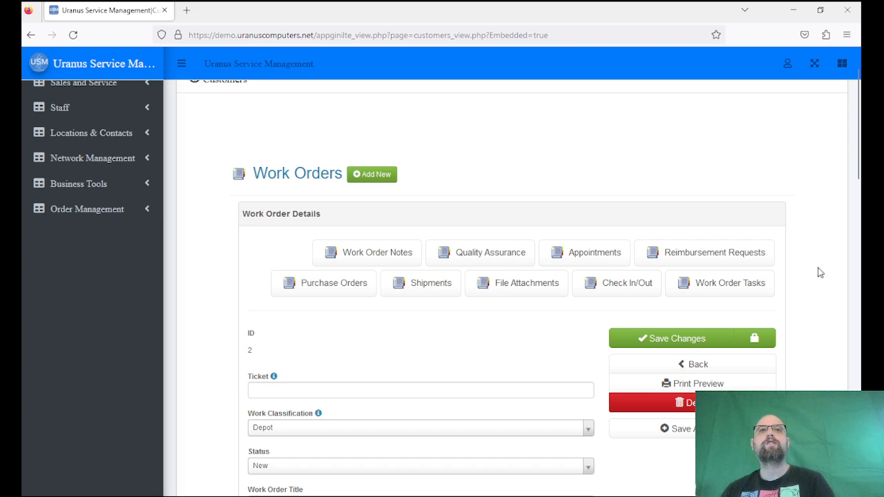
Look through the work order's task, attachment, shipment and purchase order lists.
scroll(820, 273, down, 5)
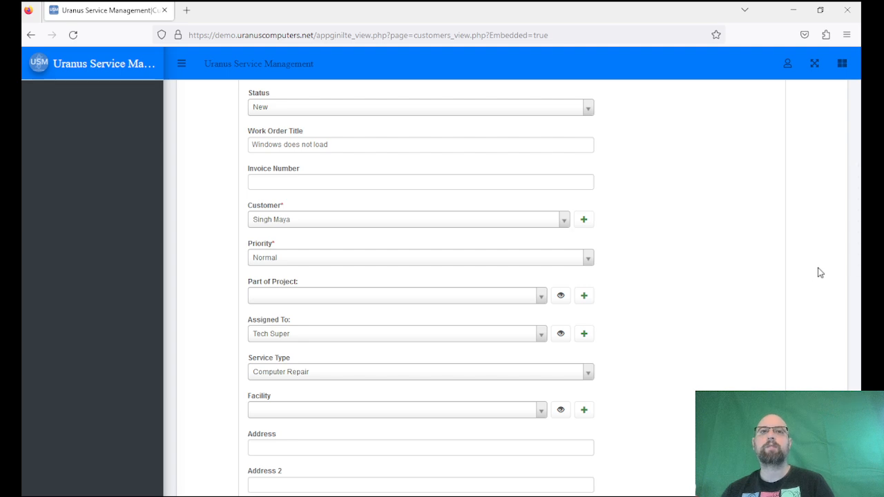
scroll(821, 273, down, 12)
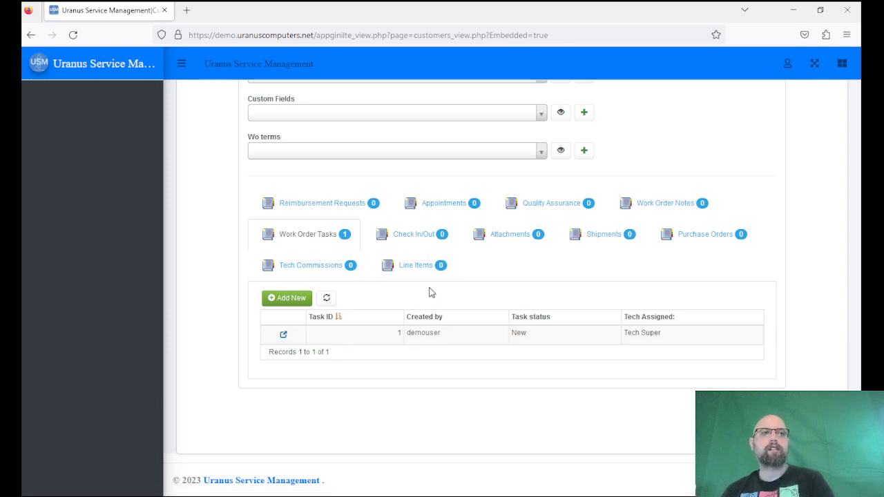
click(516, 242)
click(611, 269)
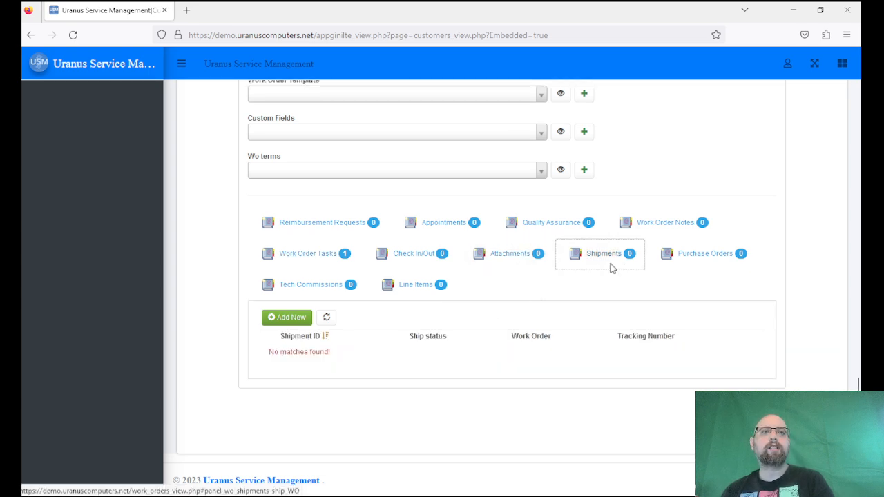
click(712, 268)
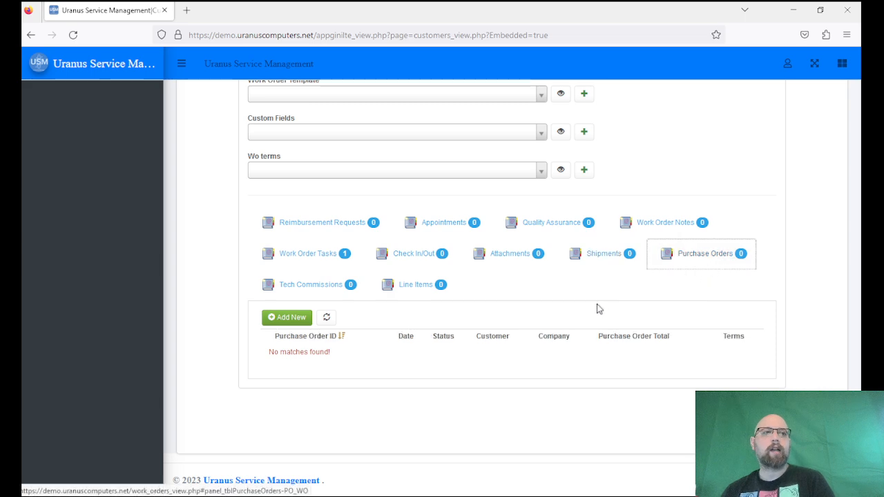
Start a new tech commission for the work order with a commission amount of 60 and tech "1: Tech".
click(321, 297)
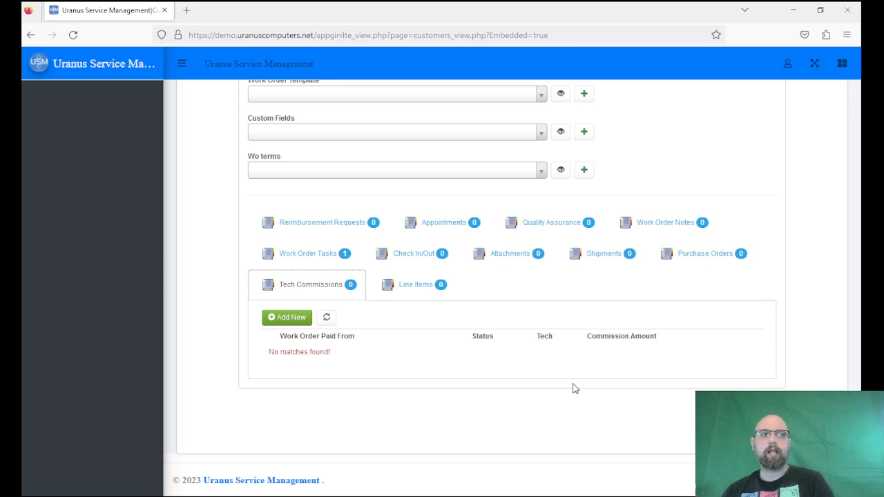
click(290, 317)
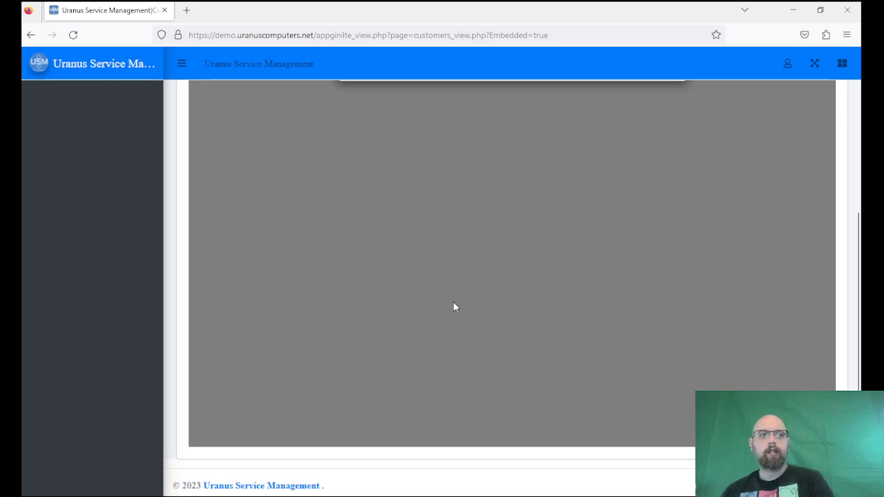
scroll(396, 286, up, 3)
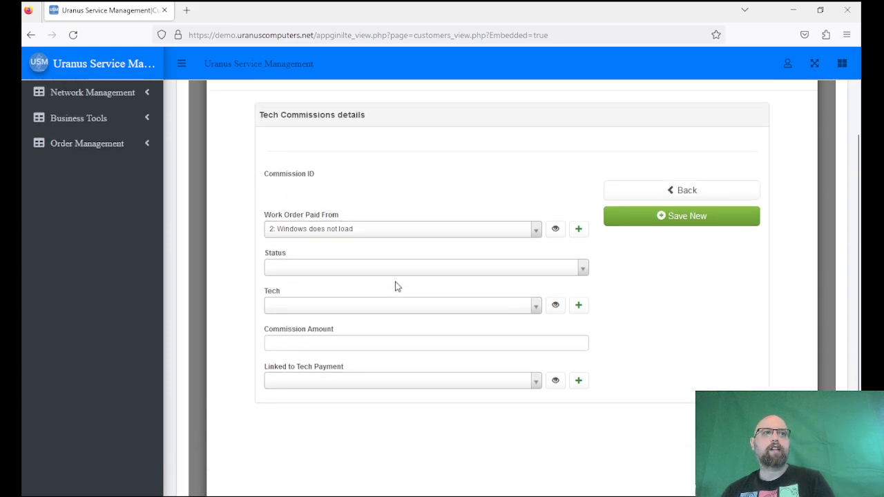
click(367, 338)
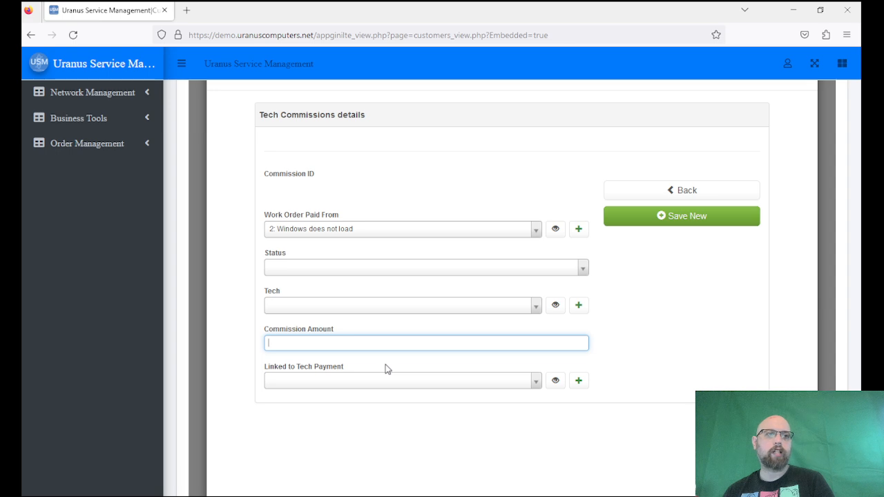
click(437, 308)
click(316, 333)
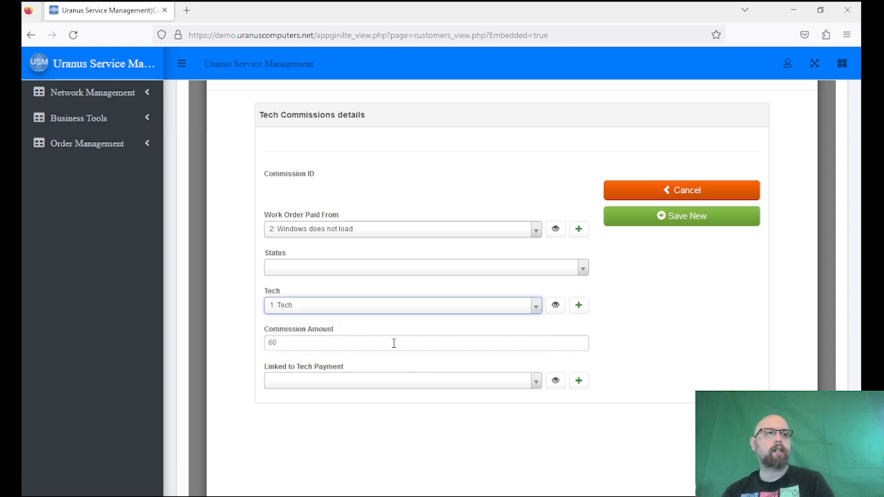
Set the tech commission's status to New, save the record and close it to return to the work order.
click(346, 271)
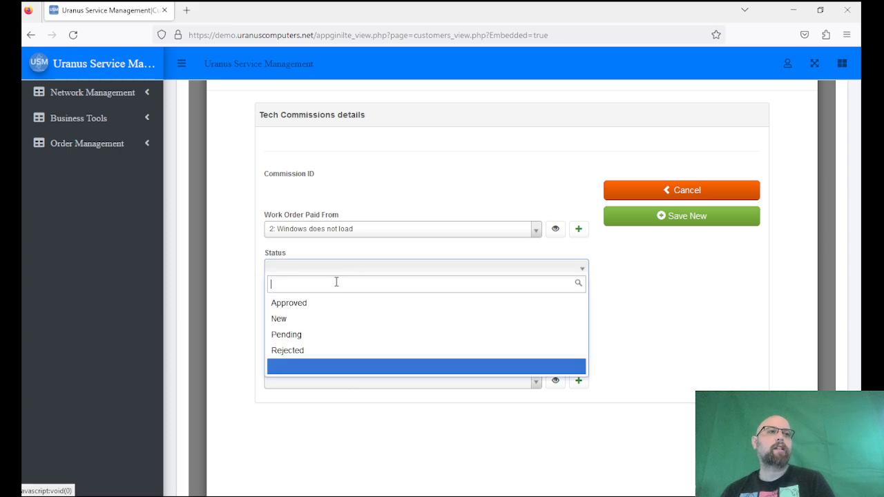
click(300, 320)
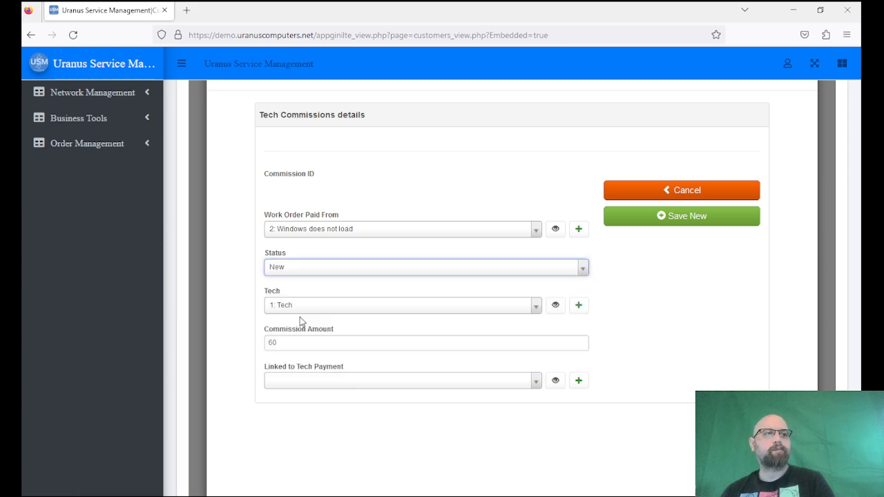
click(682, 219)
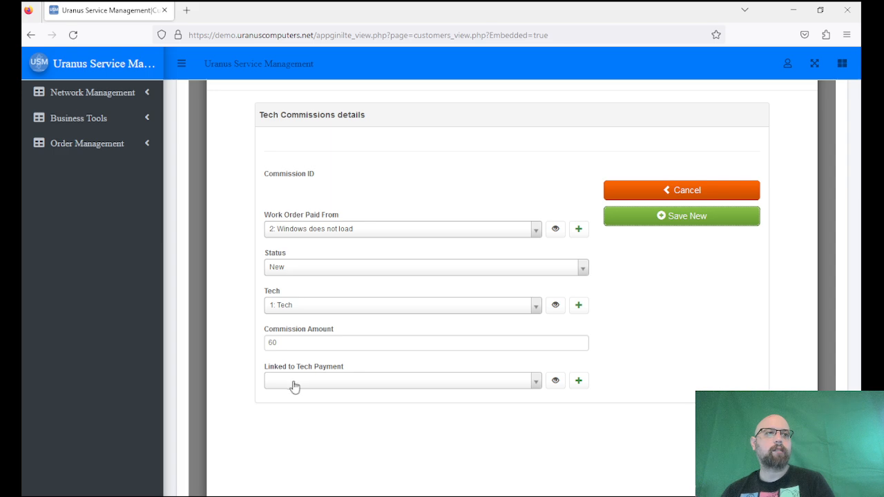
click(692, 223)
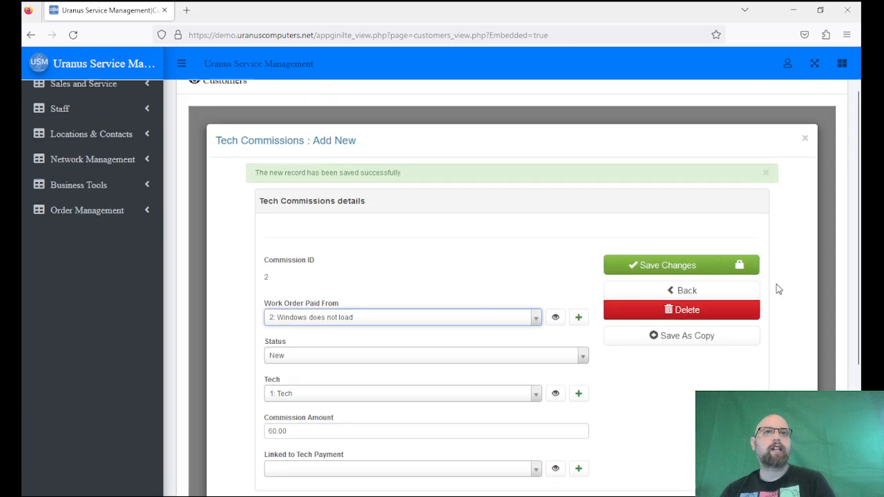
click(805, 192)
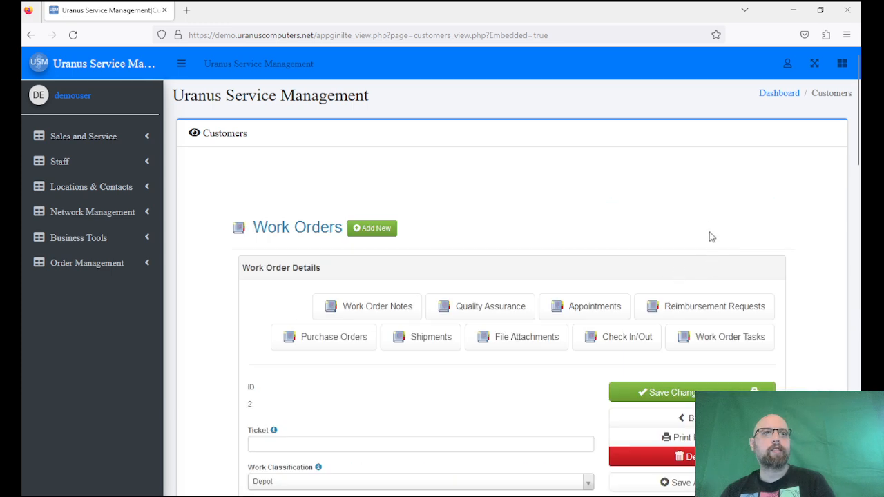
Check the work order's tech commissions list for the newly saved commission.
scroll(713, 283, down, 5)
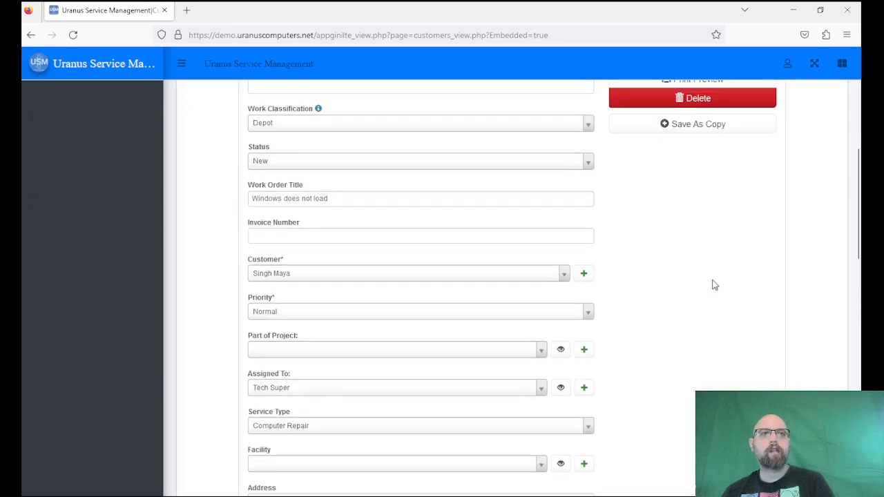
scroll(713, 285, down, 12)
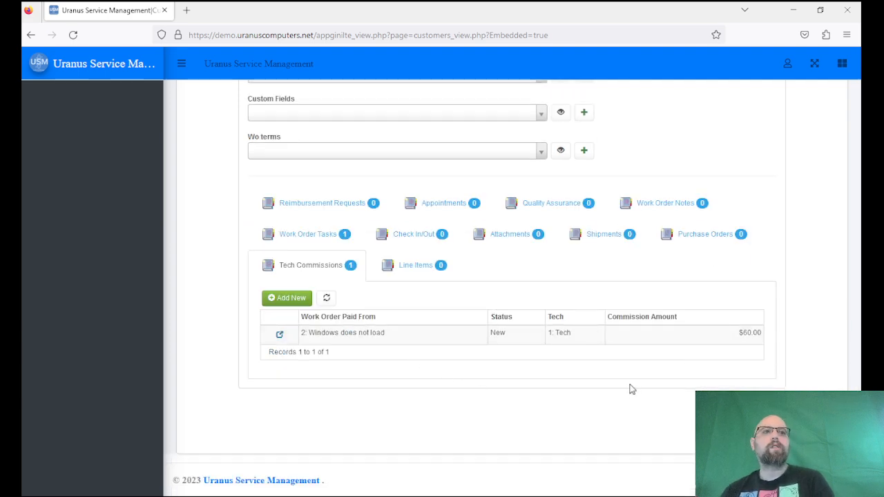
scroll(620, 391, up, 10)
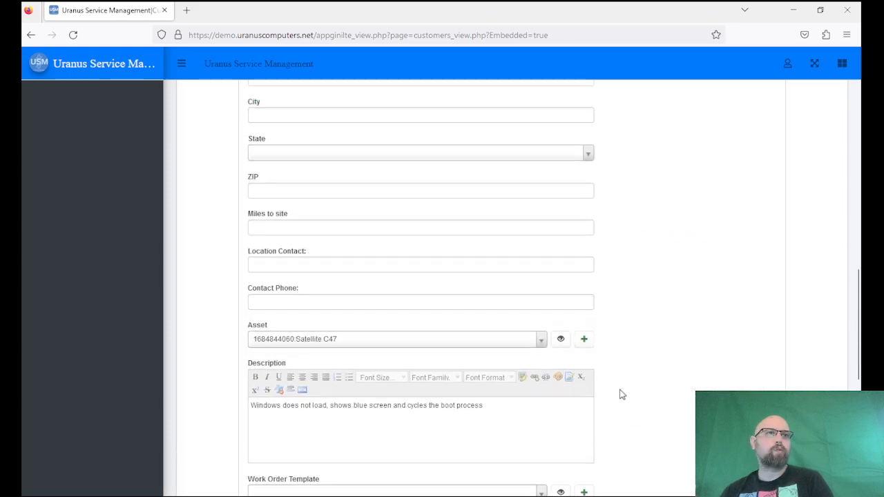
scroll(620, 394, up, 8)
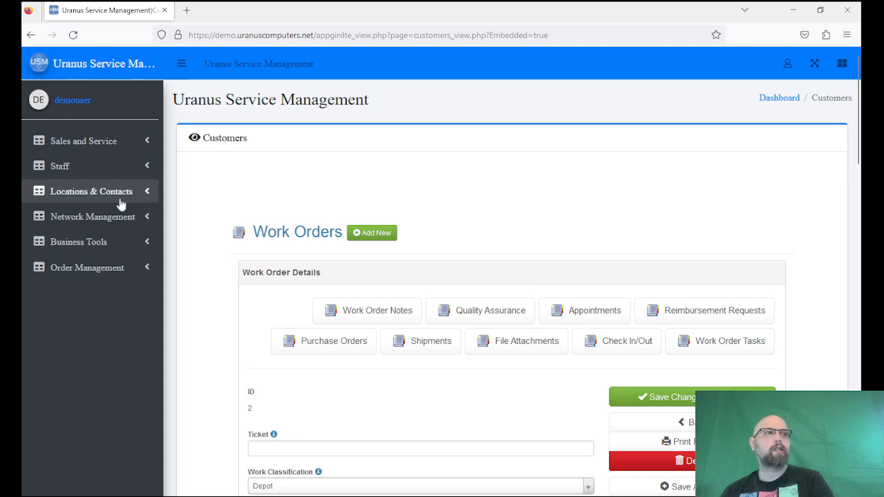
Show the Sales and Service modules and look over the work order's linked record types and detail fields.
click(79, 141)
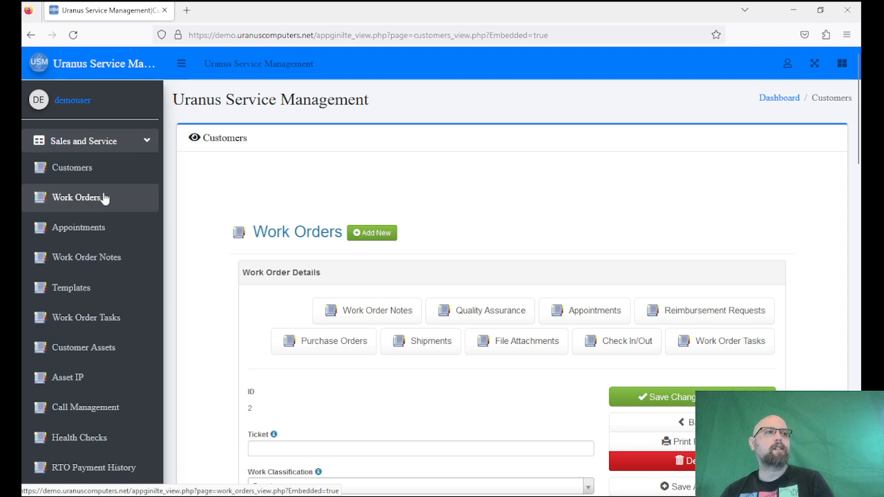
scroll(561, 277, down, 1)
scroll(561, 278, down, 4)
scroll(561, 278, down, 5)
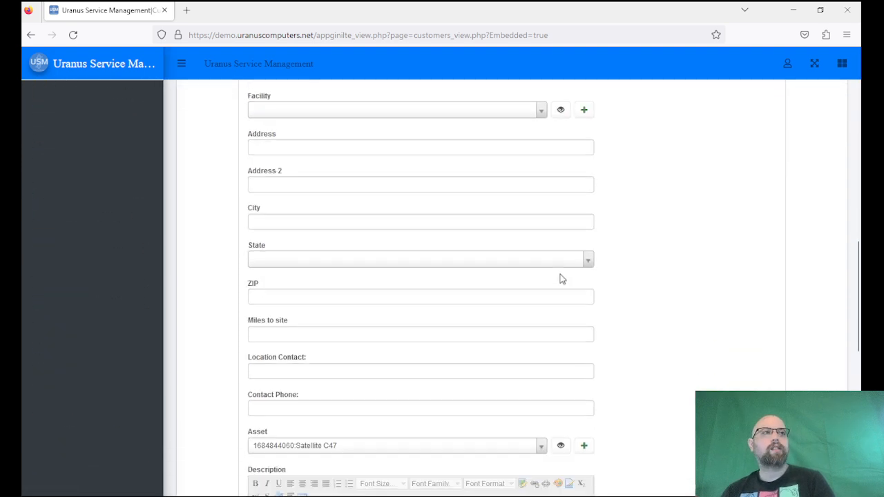
scroll(561, 278, up, 10)
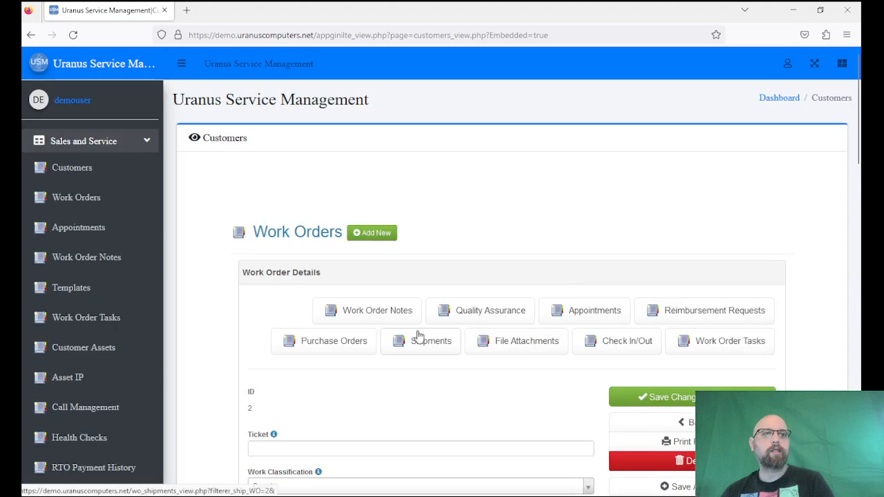
scroll(418, 336, down, 5)
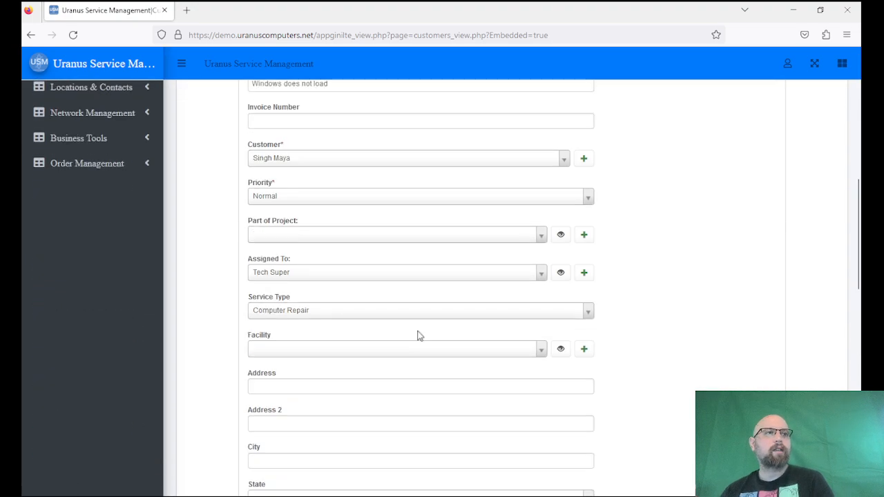
scroll(418, 336, up, 4)
scroll(418, 336, down, 3)
scroll(418, 337, down, 1)
scroll(418, 337, down, 5)
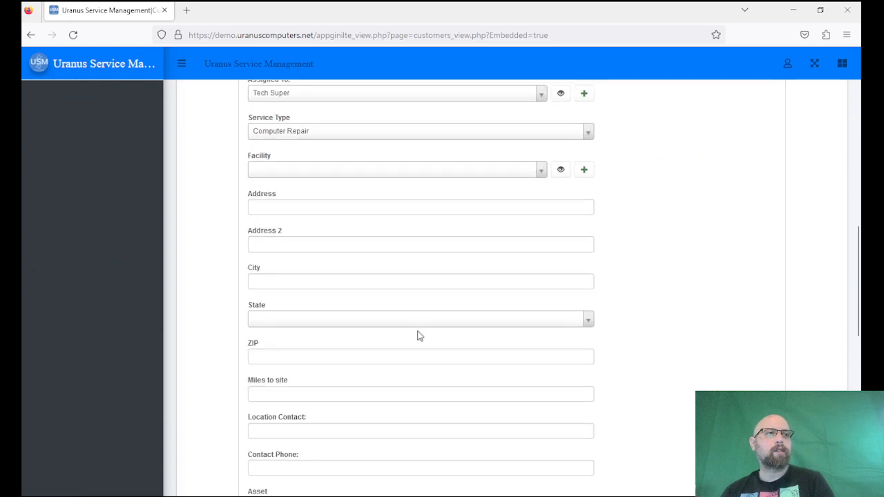
View the Satellite C47 asset linked to the work order and show its health checks list.
scroll(418, 337, down, 8)
scroll(418, 337, down, 5)
scroll(419, 335, up, 5)
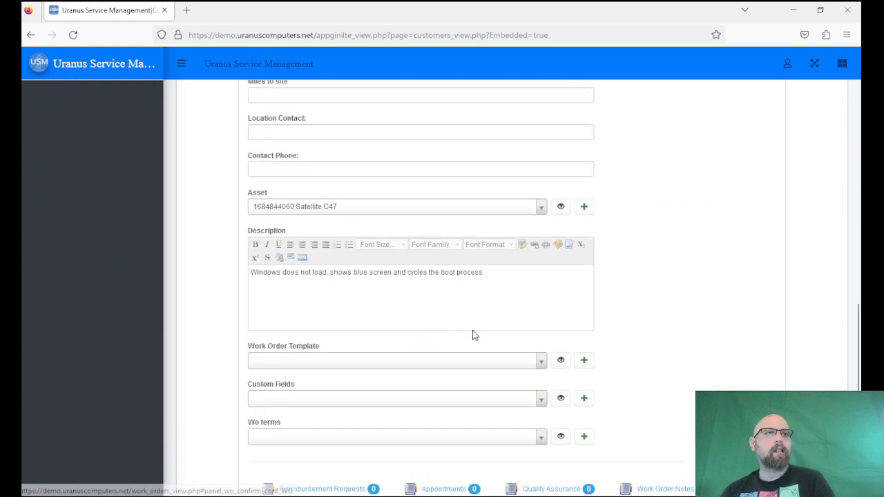
click(562, 208)
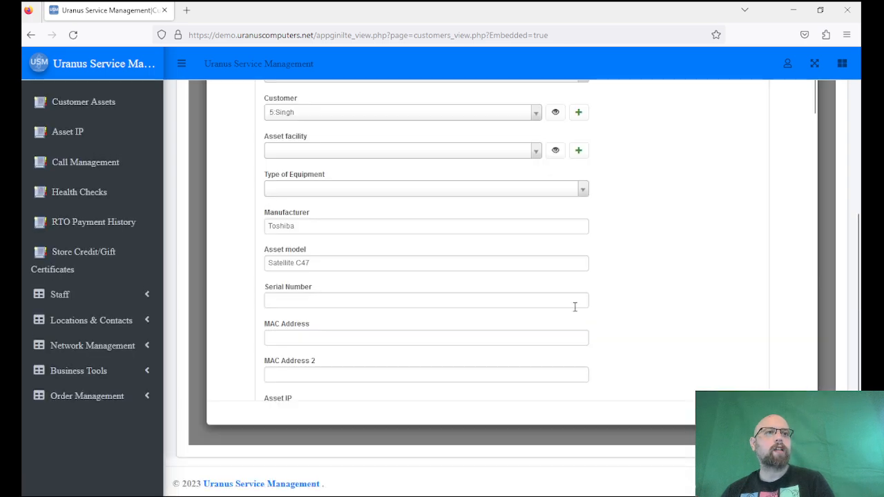
scroll(630, 286, down, 10)
scroll(629, 286, down, 2)
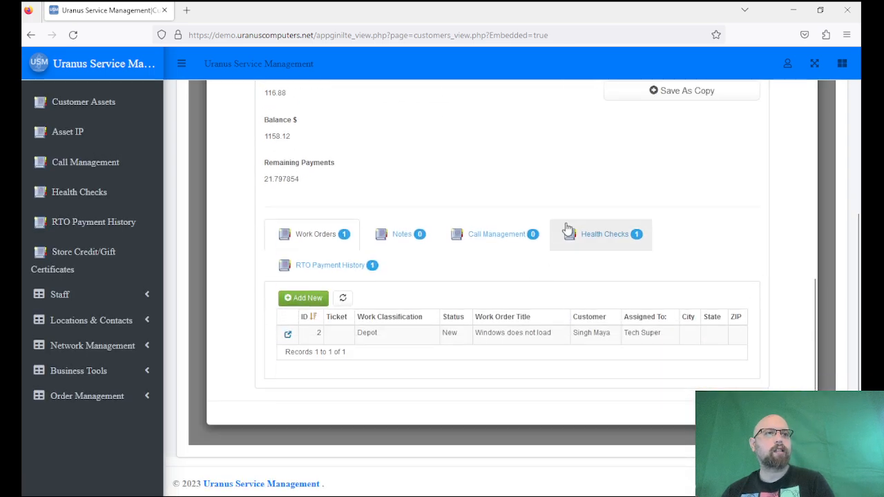
click(599, 235)
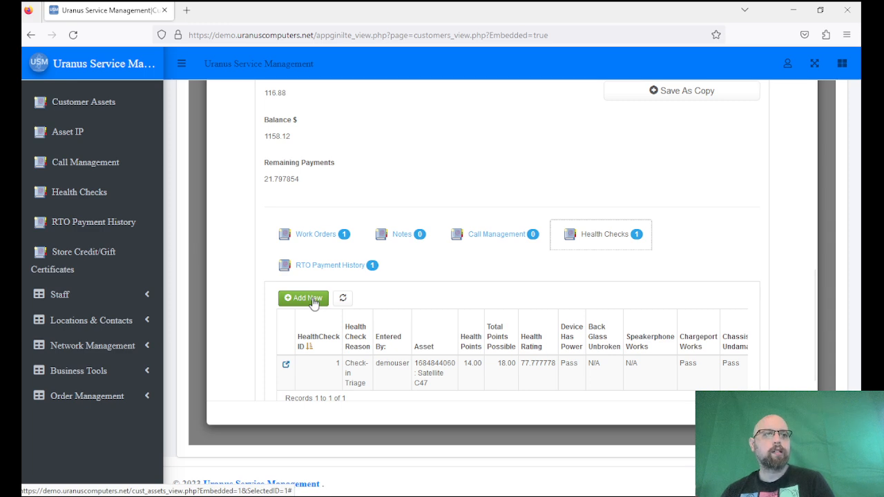
Open the asset's Check-in Triage health check, review its rating, test results and comments, and close it.
click(286, 364)
scroll(553, 242, up, 1)
scroll(826, 195, up, 3)
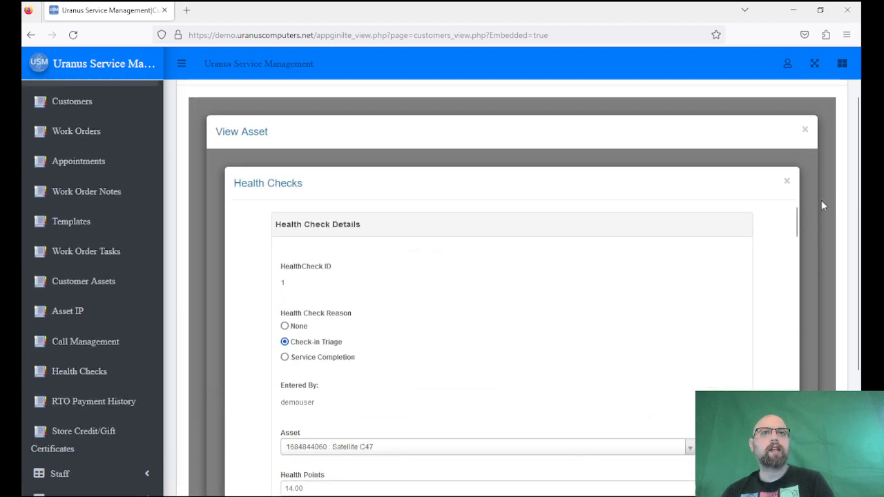
scroll(810, 236, down, 2)
scroll(752, 265, up, 1)
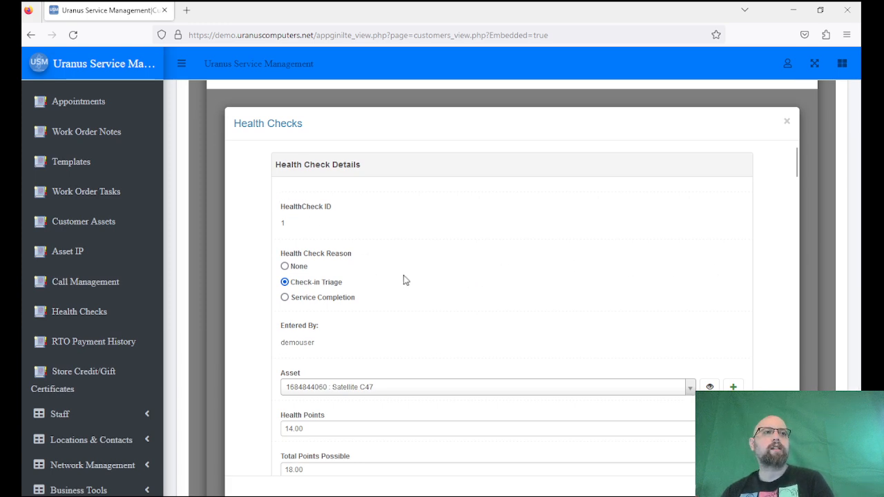
scroll(405, 280, down, 2)
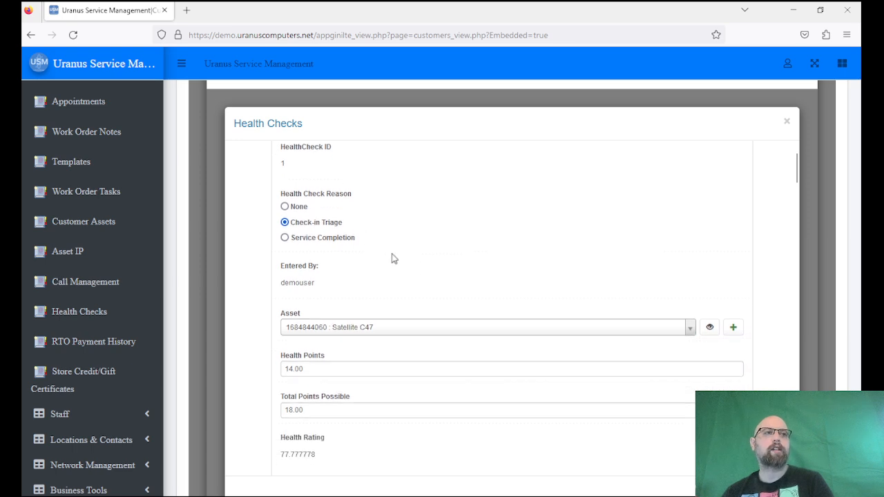
scroll(392, 253, down, 4)
scroll(392, 254, down, 10)
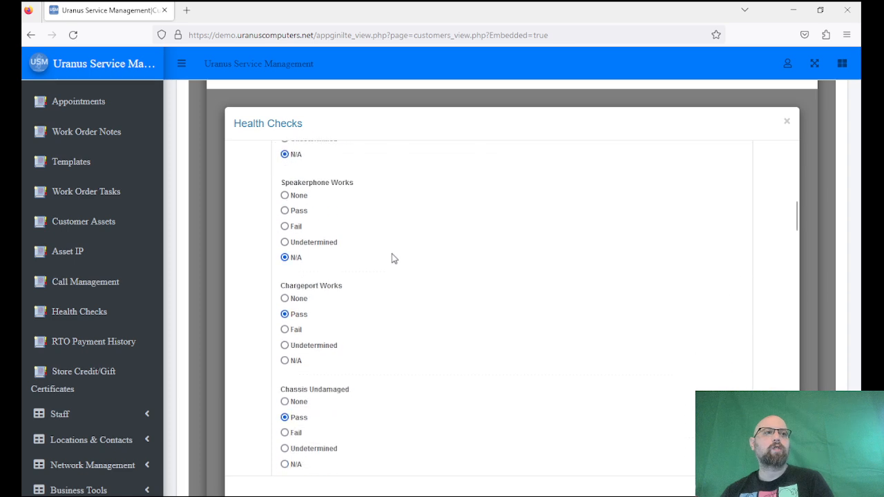
scroll(392, 254, down, 15)
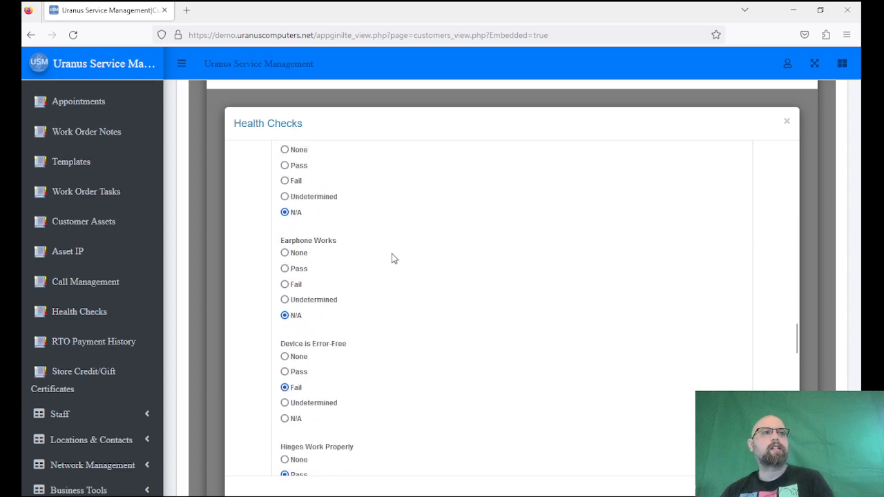
scroll(392, 259, down, 5)
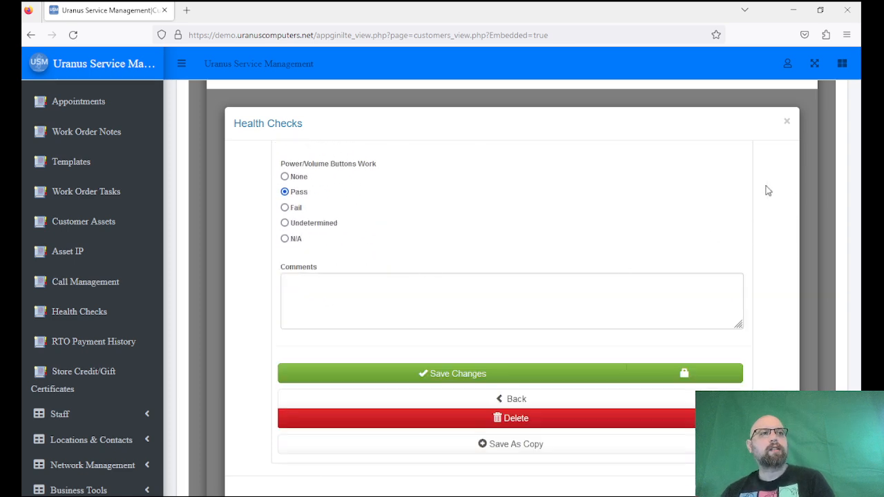
click(788, 126)
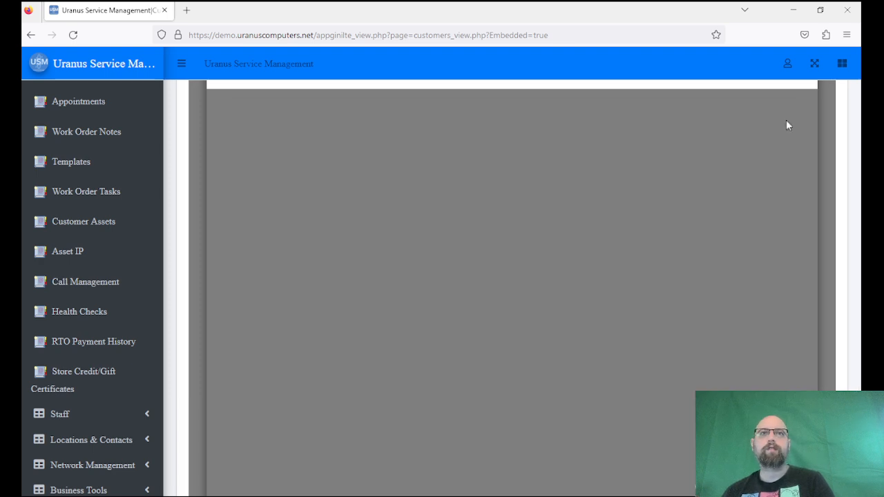